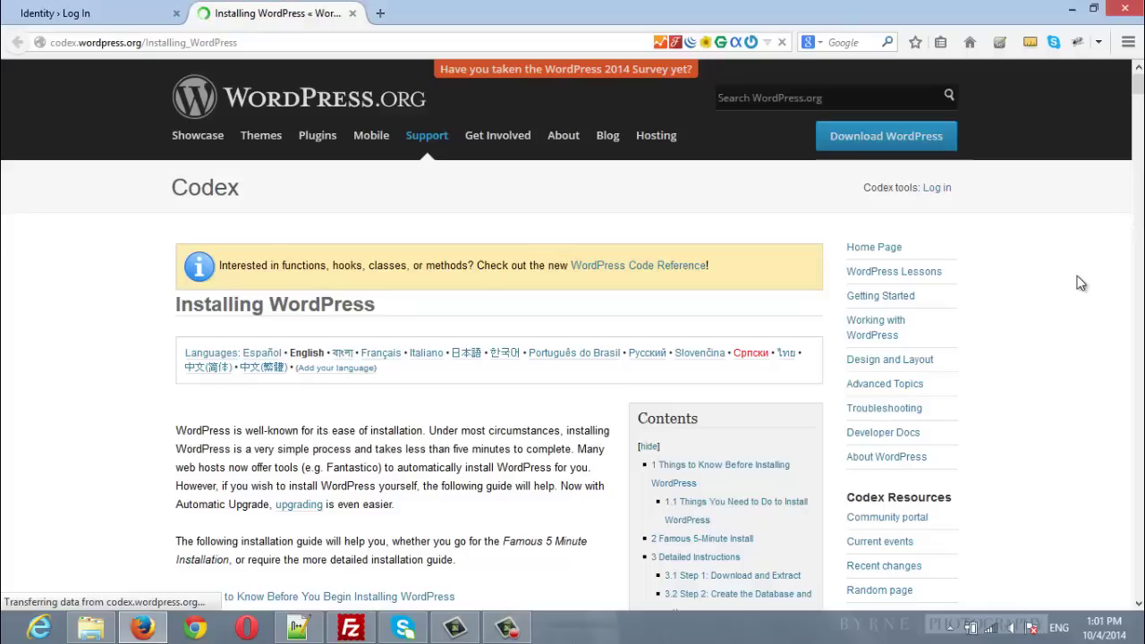
Scroll the Installing WordPress Codex page down to the Famous 5-Minute Install steps.
{"action": "scroll", "coordinate": [1081, 283], "scroll_direction": "down", "scroll_amount": 5}
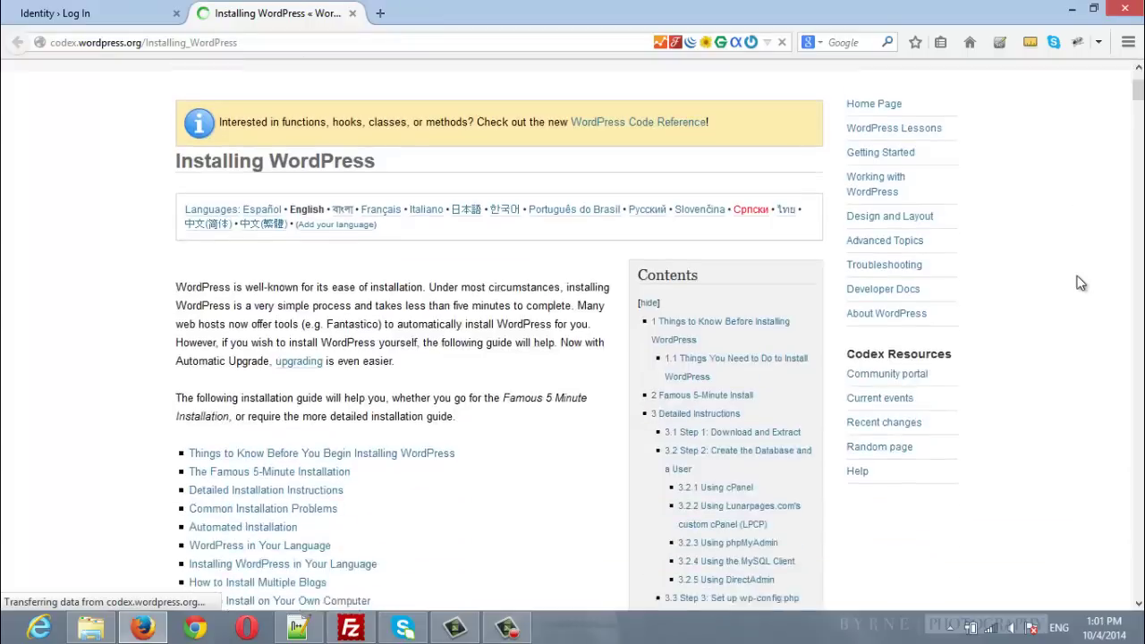
{"action": "scroll", "coordinate": [1081, 283], "scroll_direction": "down", "scroll_amount": 12}
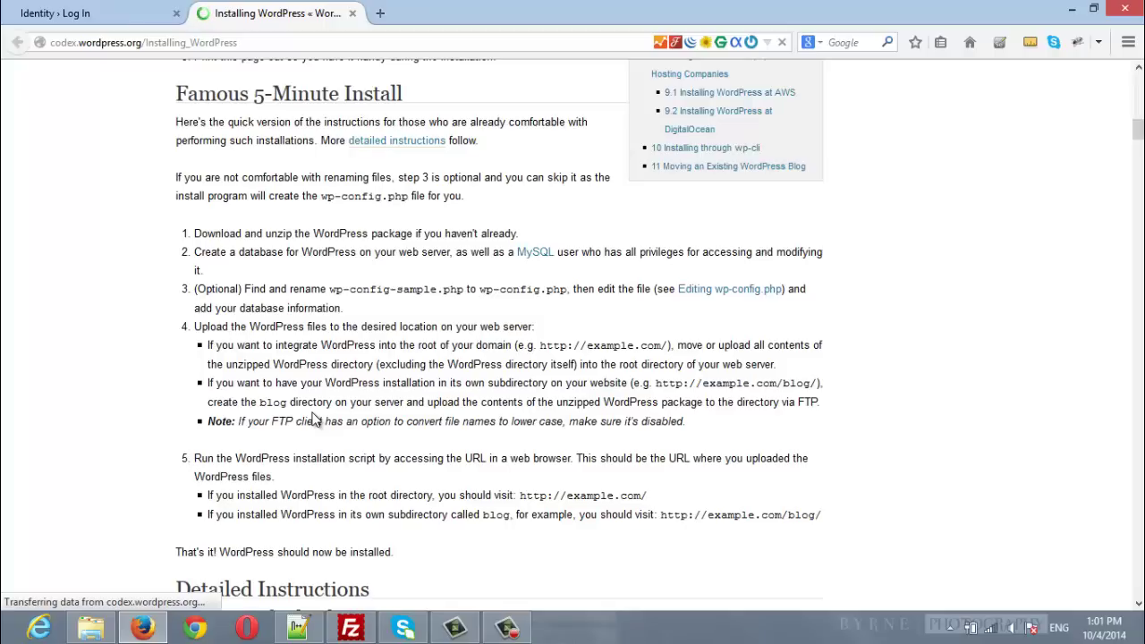
Log in to the Identity site as admin with the account password.
{"action": "left_click", "coordinate": [82, 10]}
{"action": "left_click", "coordinate": [528, 307]}
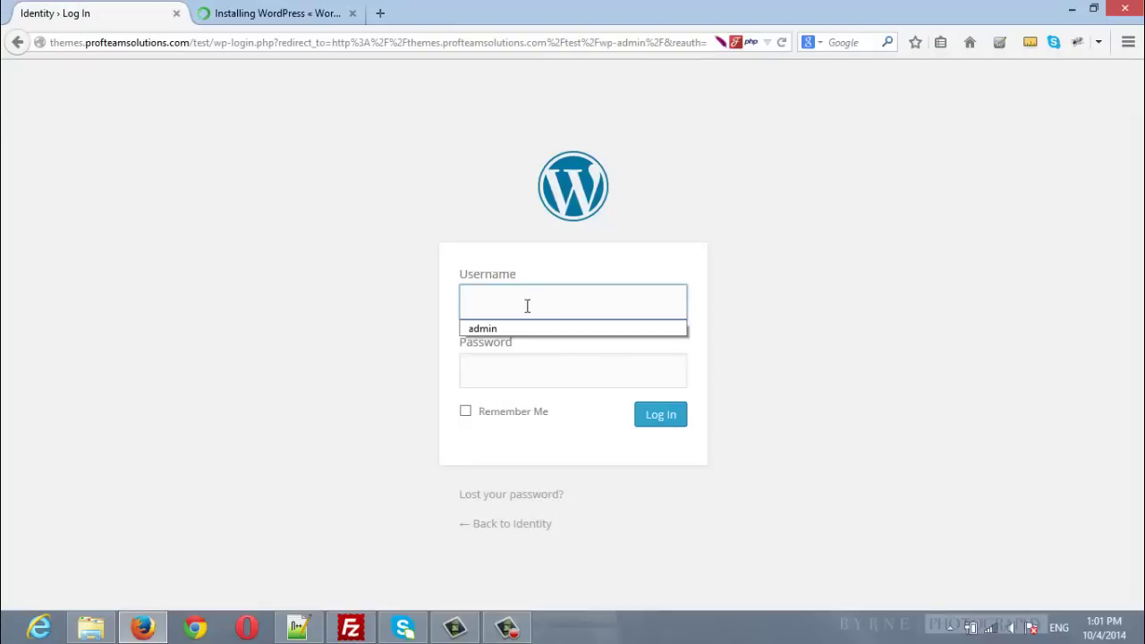
{"action": "type", "text": "admin"}
{"action": "key", "text": "Tab"}
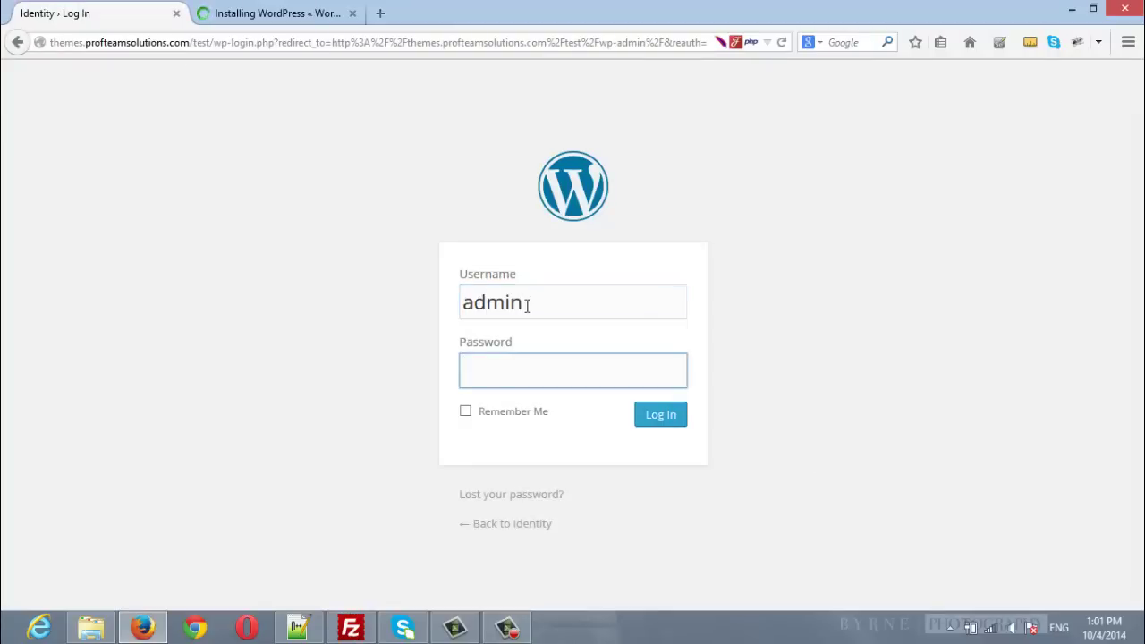
{"action": "type", "text": "••••••••••"}
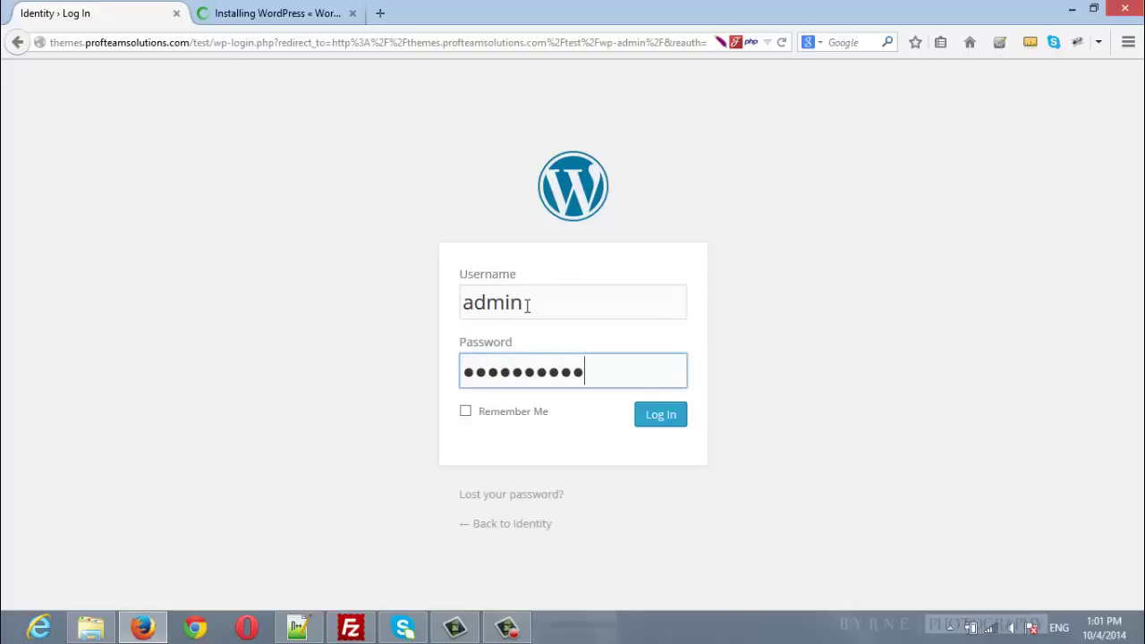
{"action": "type", "text": "••••••"}
{"action": "key", "text": "Return"}
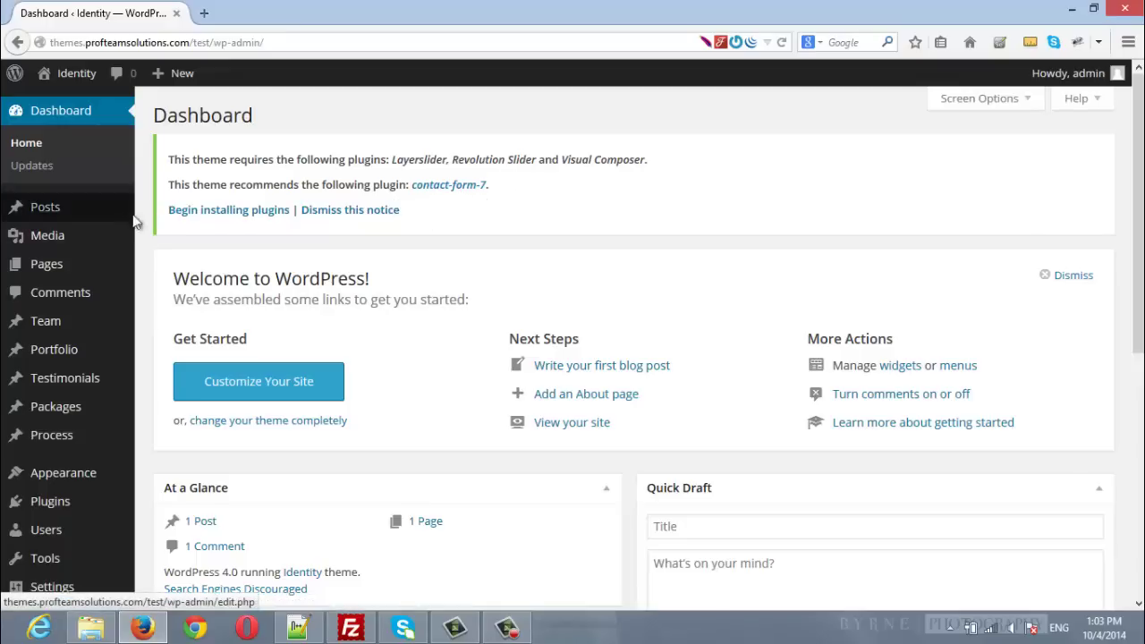
Install and activate the Visual Composer plugin from the theme's required plugins installer.
{"action": "left_click", "coordinate": [242, 213]}
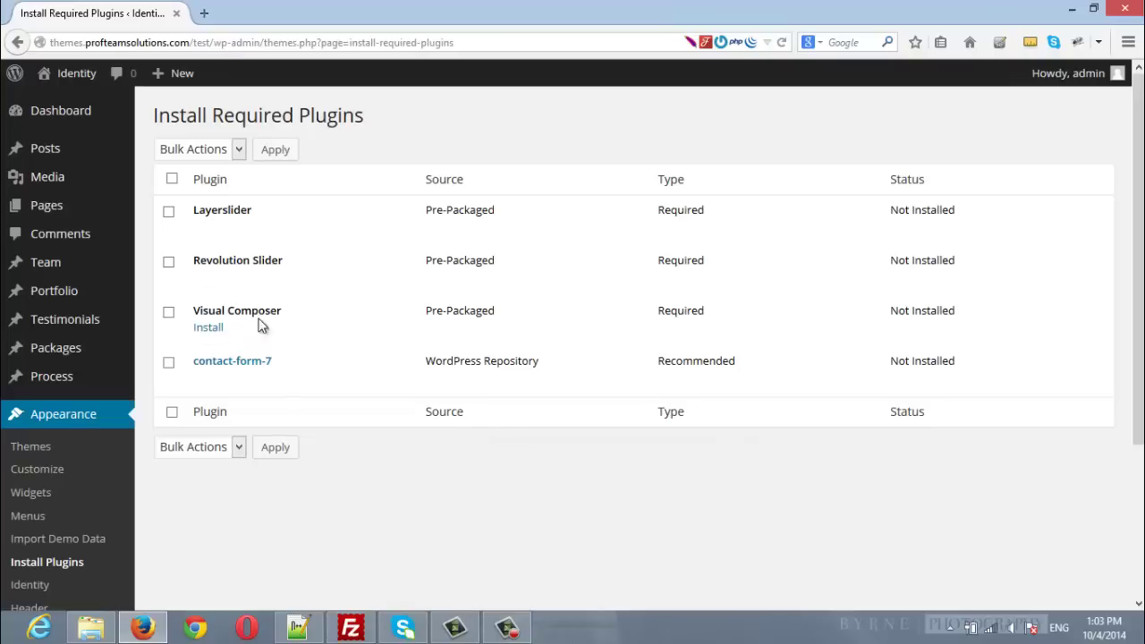
{"action": "left_click", "coordinate": [209, 327]}
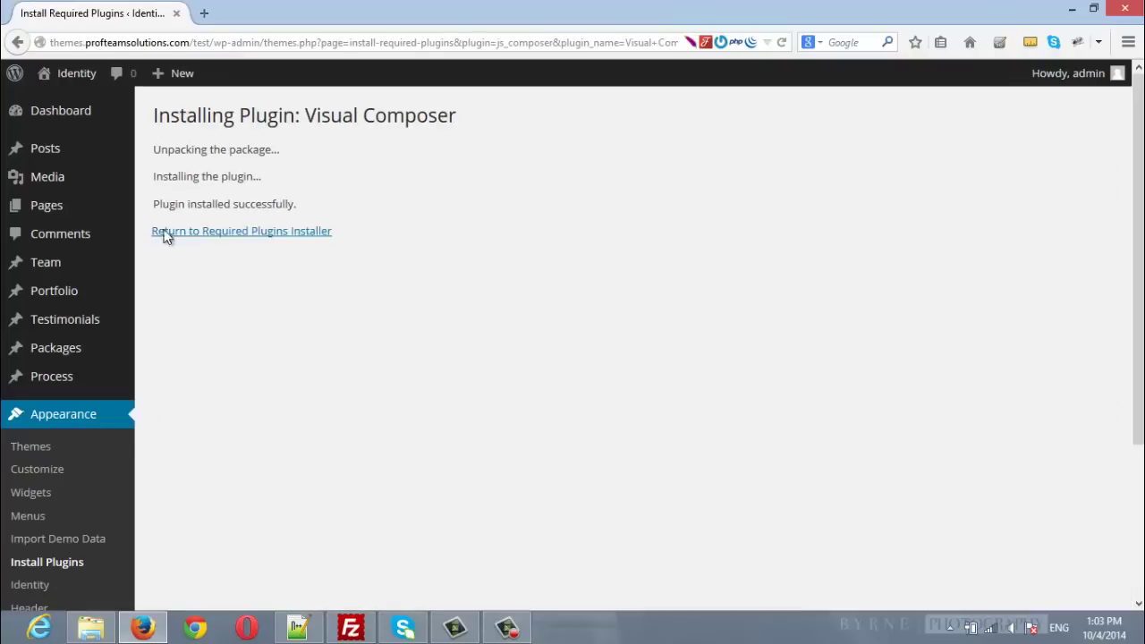
{"action": "left_click", "coordinate": [271, 238]}
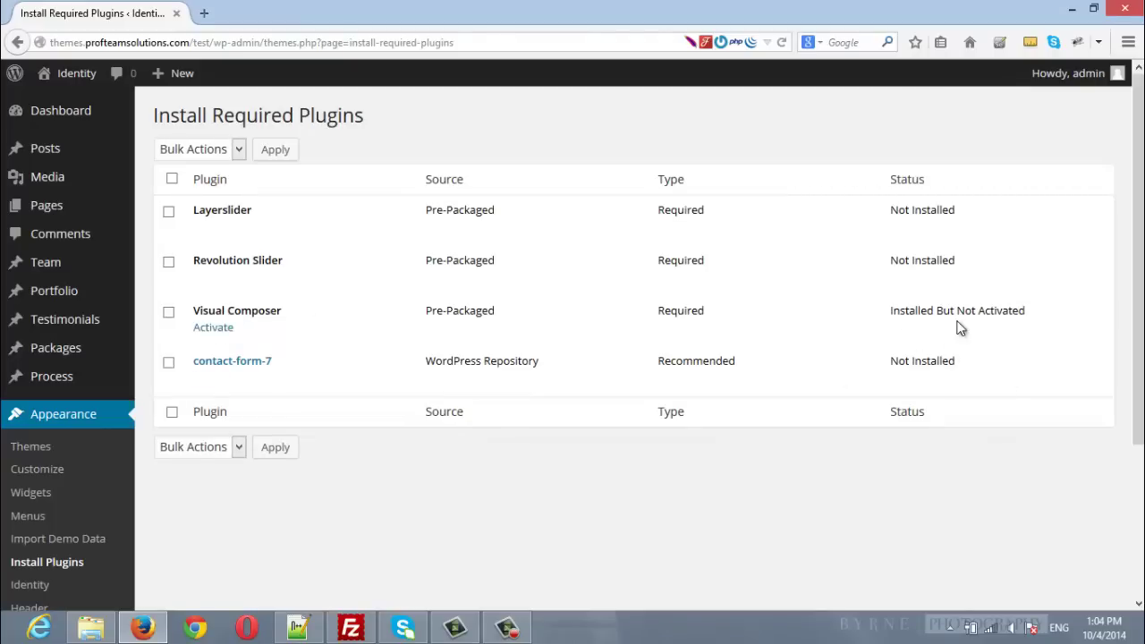
{"action": "left_click", "coordinate": [207, 330]}
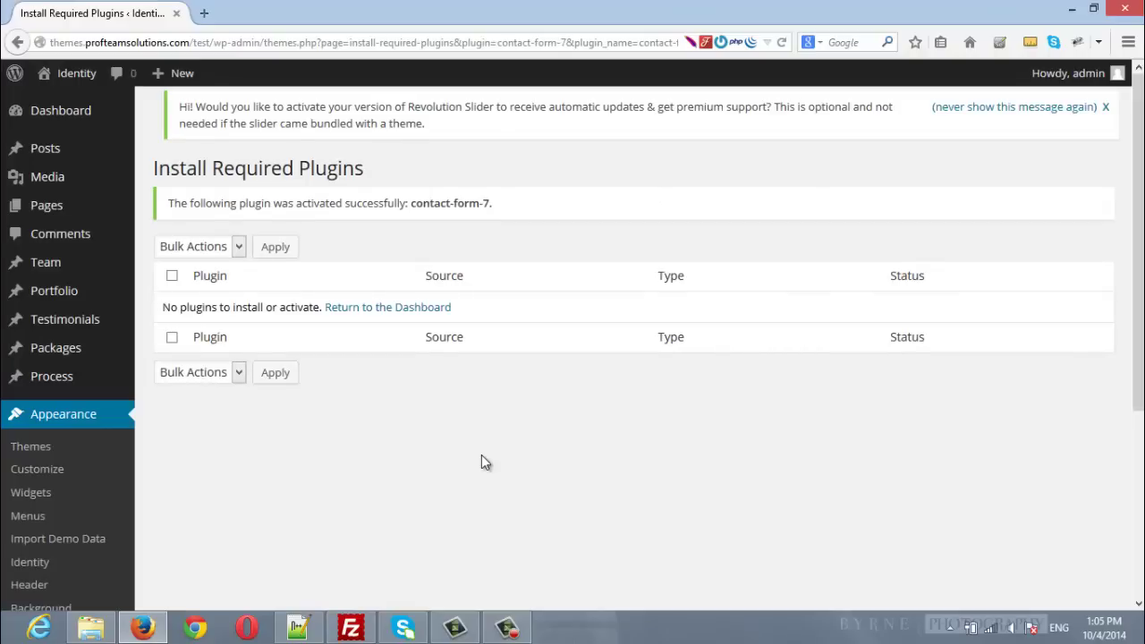
Enable Visual Composer for posts, team, portfolio, testimonial, packages and process, save, and copy the site address.
{"action": "scroll", "coordinate": [481, 463], "scroll_direction": "down", "scroll_amount": 5}
{"action": "mouse_move", "coordinate": [56, 471]}
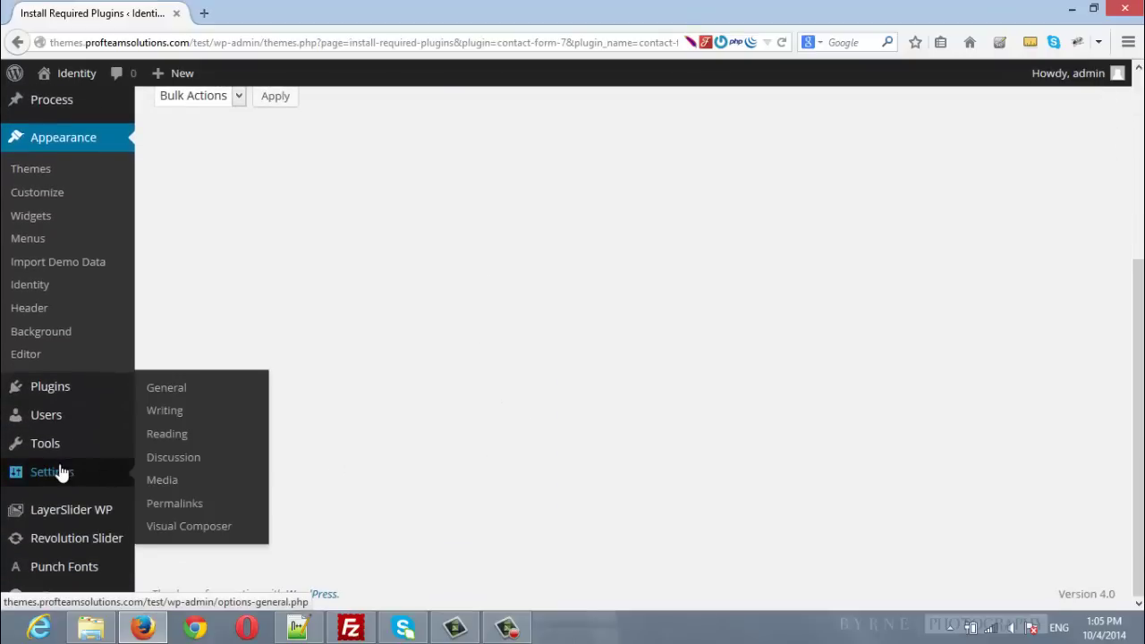
{"action": "left_click", "coordinate": [190, 526]}
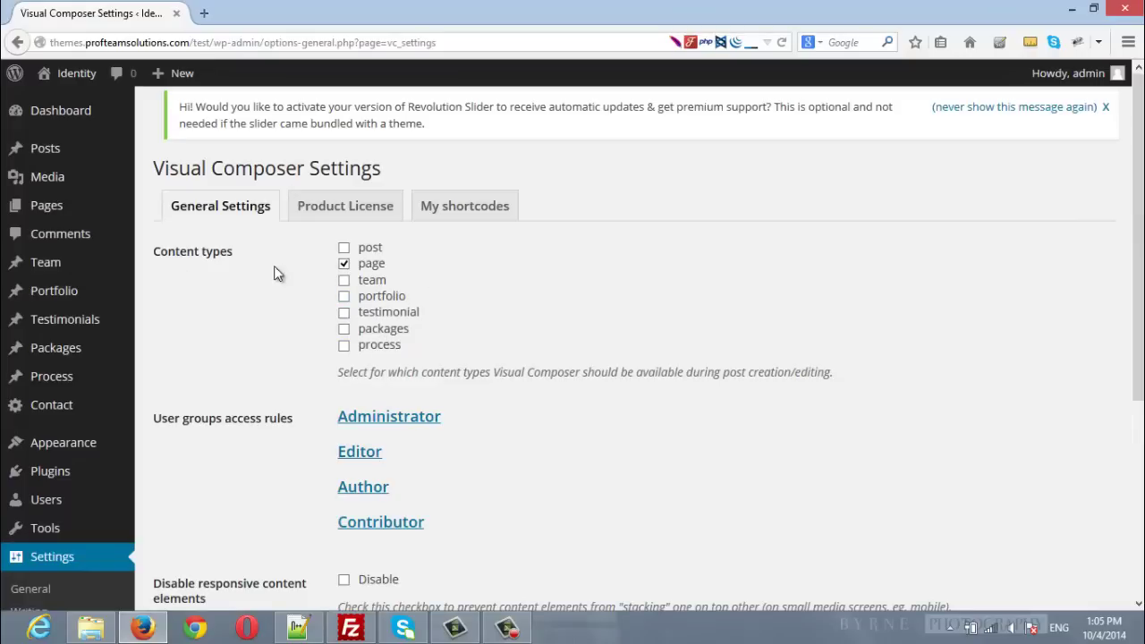
{"action": "left_click", "coordinate": [371, 252]}
{"action": "left_click", "coordinate": [371, 280]}
{"action": "left_click", "coordinate": [377, 296]}
{"action": "left_click", "coordinate": [380, 312]}
{"action": "left_click", "coordinate": [384, 330]}
{"action": "left_click", "coordinate": [381, 345]}
{"action": "scroll", "coordinate": [728, 401], "scroll_direction": "down", "scroll_amount": 5}
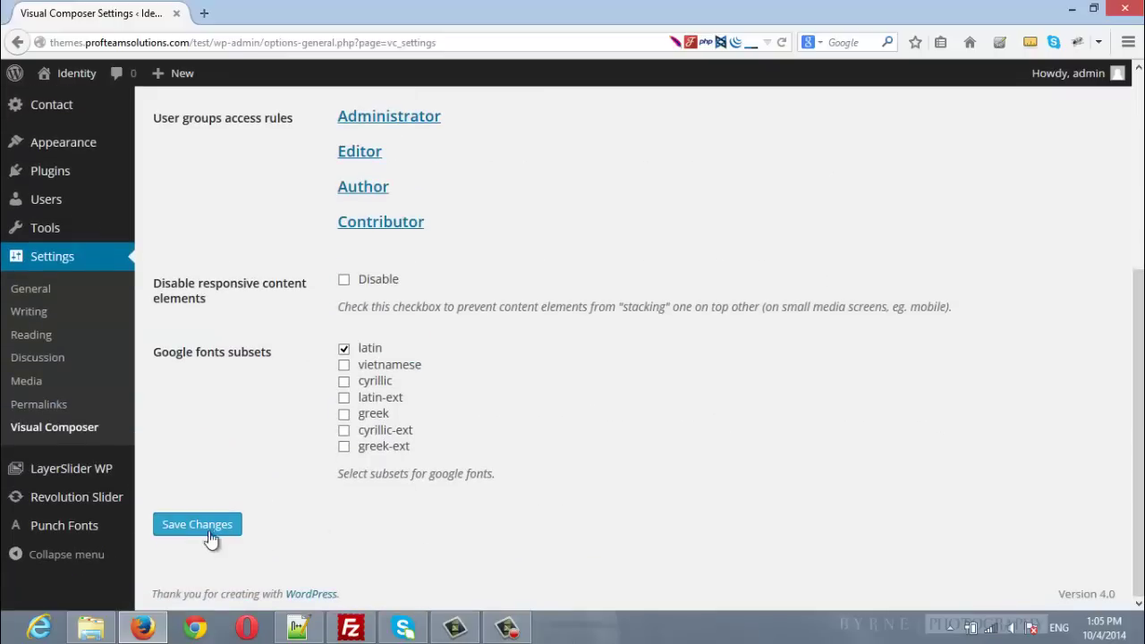
{"action": "left_click", "coordinate": [211, 535]}
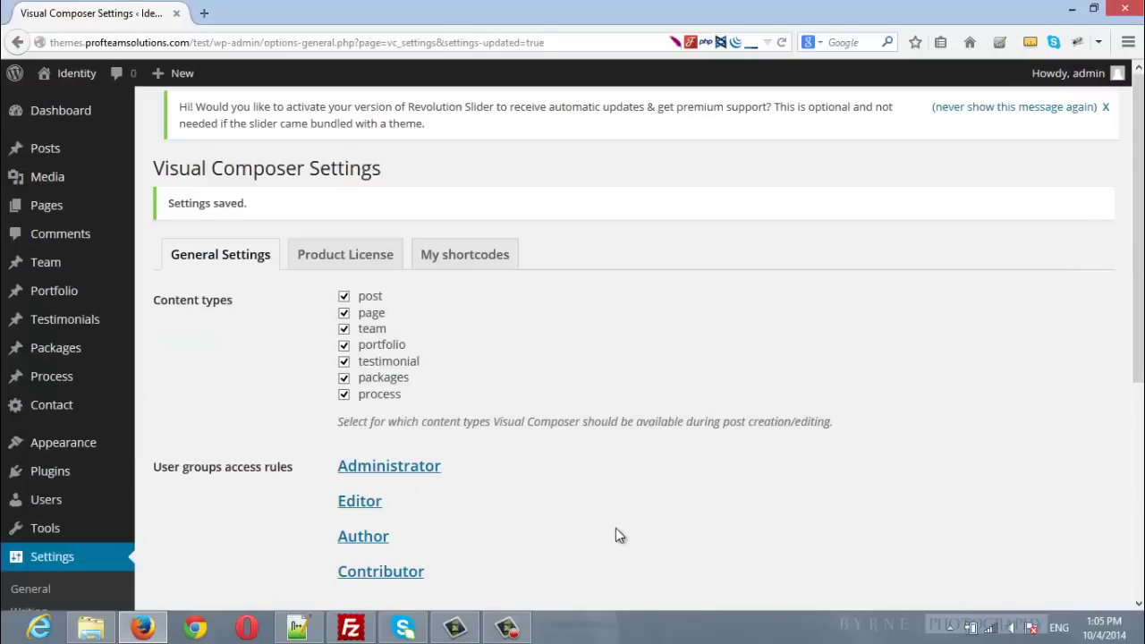
{"action": "left_click", "coordinate": [225, 42]}
{"action": "key", "text": "ctrl+c"}
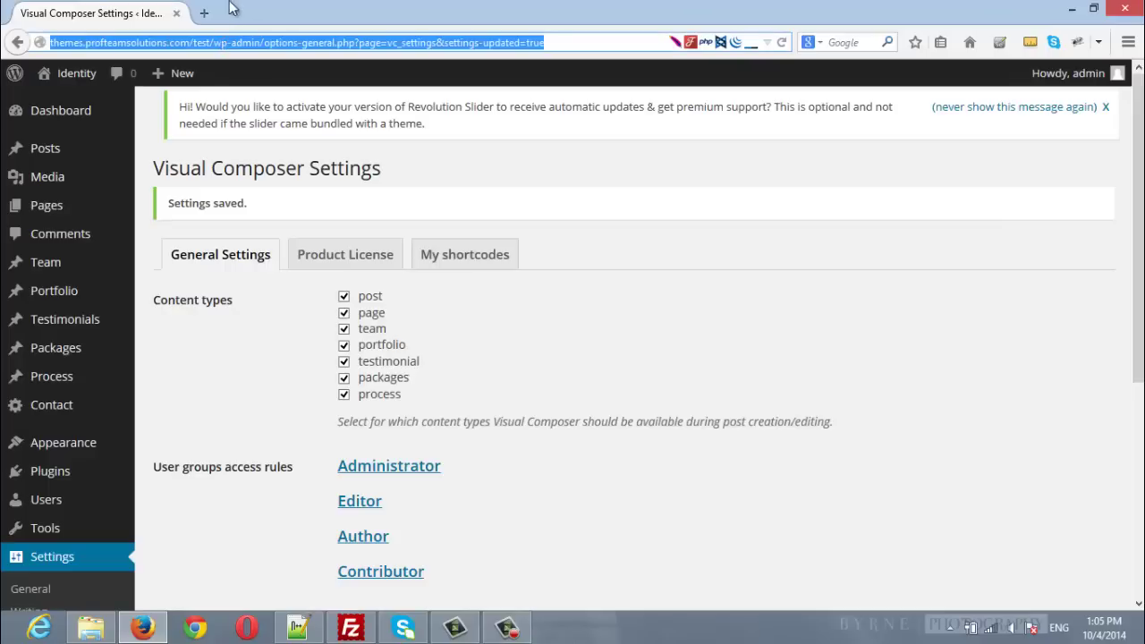
Load the site root (address trimmed after /test/) in a new tab and scroll through the homepage.
{"action": "left_click", "coordinate": [204, 13]}
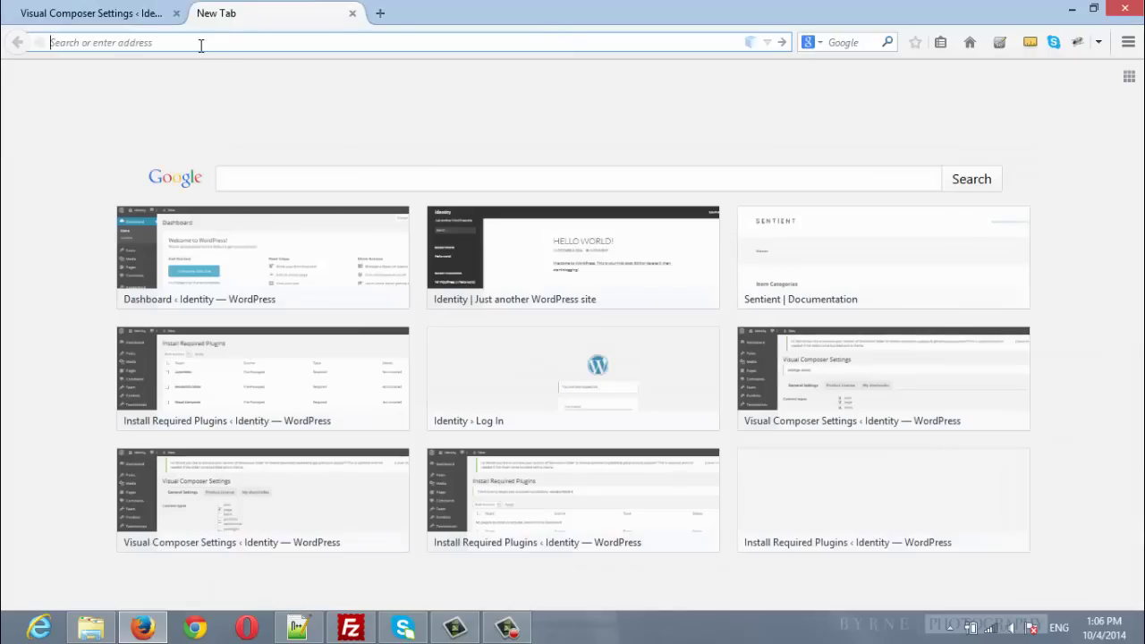
{"action": "key", "text": "ctrl+v"}
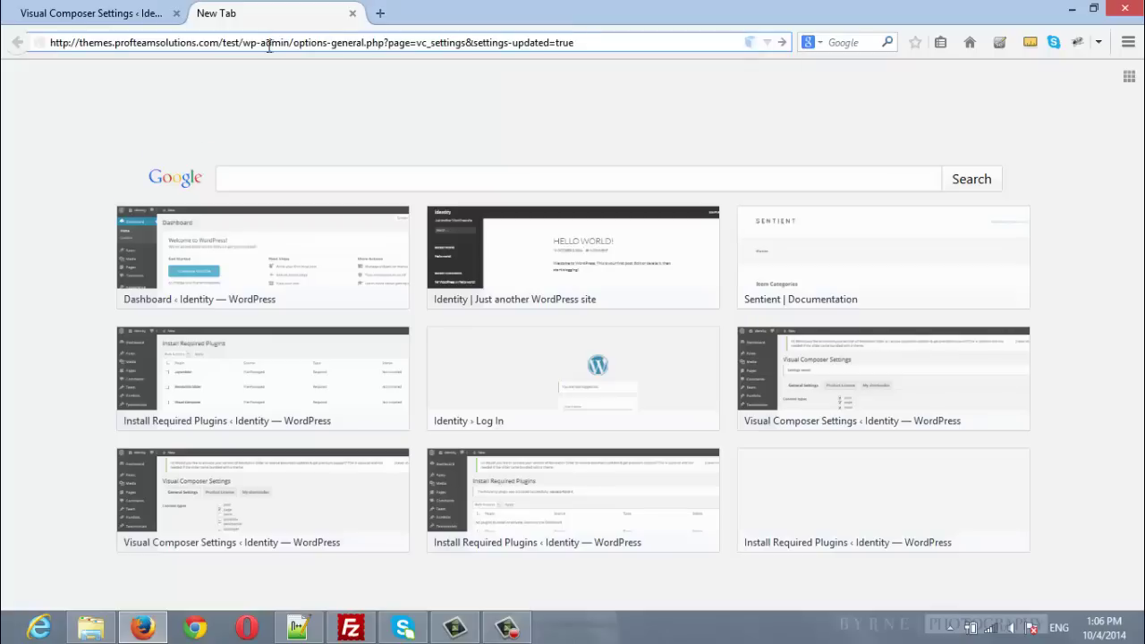
{"action": "left_click", "coordinate": [242, 42]}
{"action": "left_click", "coordinate": [608, 41], "text": "shift"}
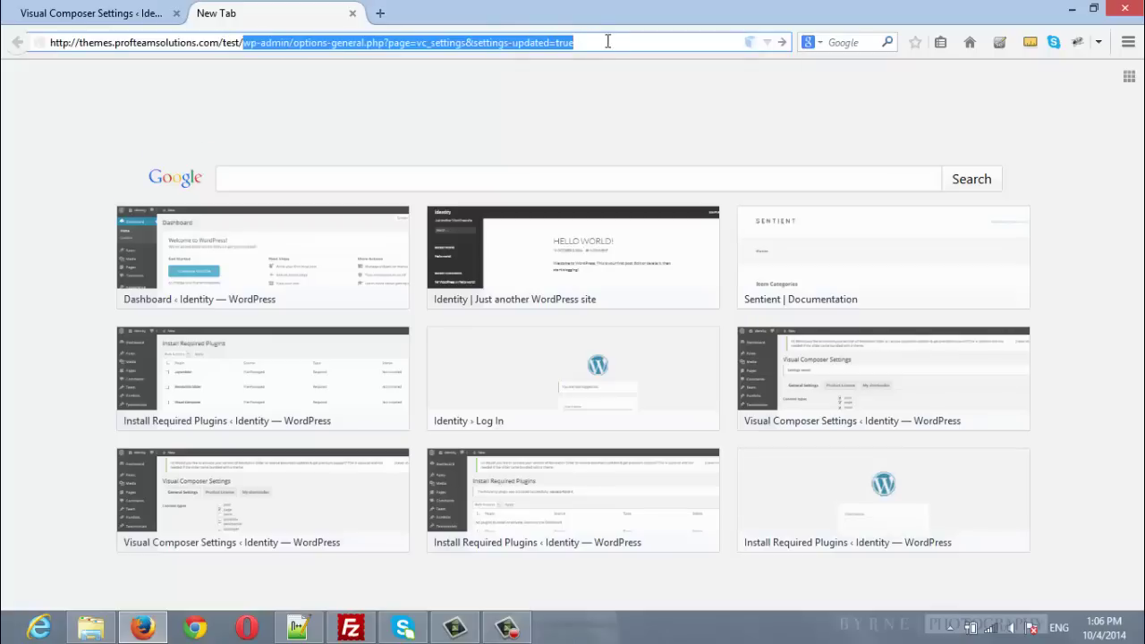
{"action": "key", "text": "BackSpace"}
{"action": "key", "text": "Return"}
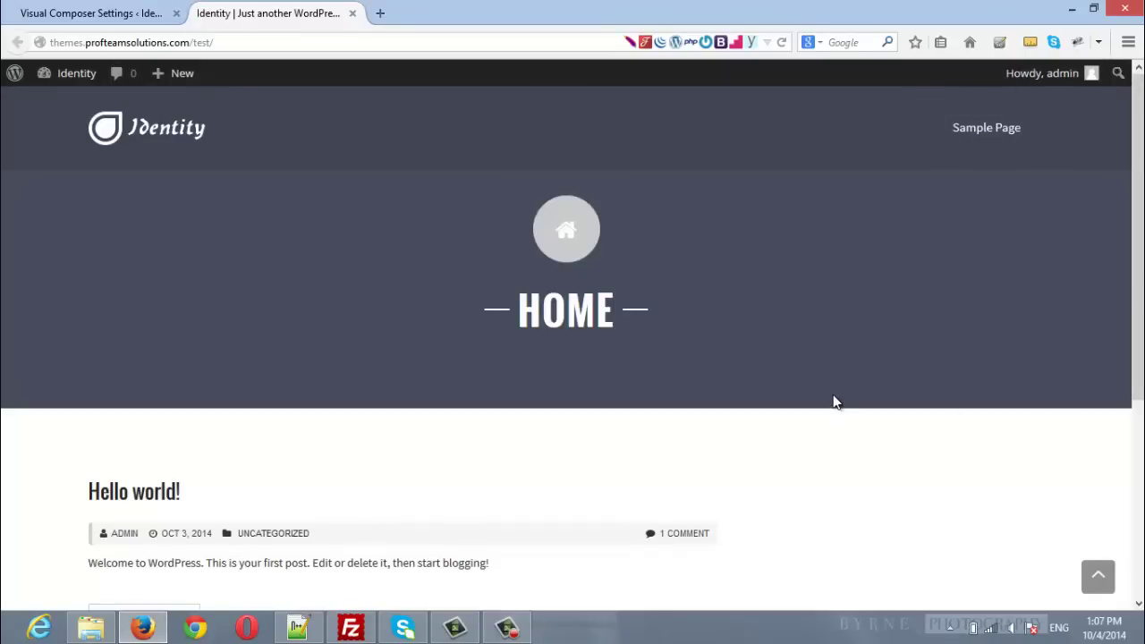
{"action": "scroll", "coordinate": [834, 401], "scroll_direction": "down", "scroll_amount": 2}
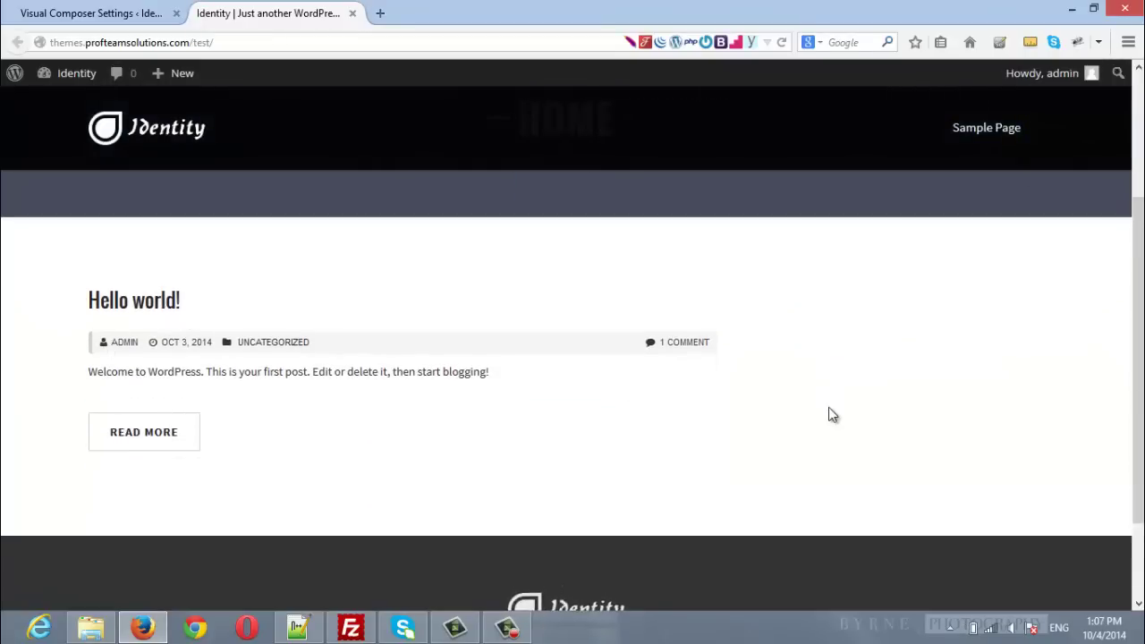
{"action": "scroll", "coordinate": [830, 415], "scroll_direction": "down", "scroll_amount": 1}
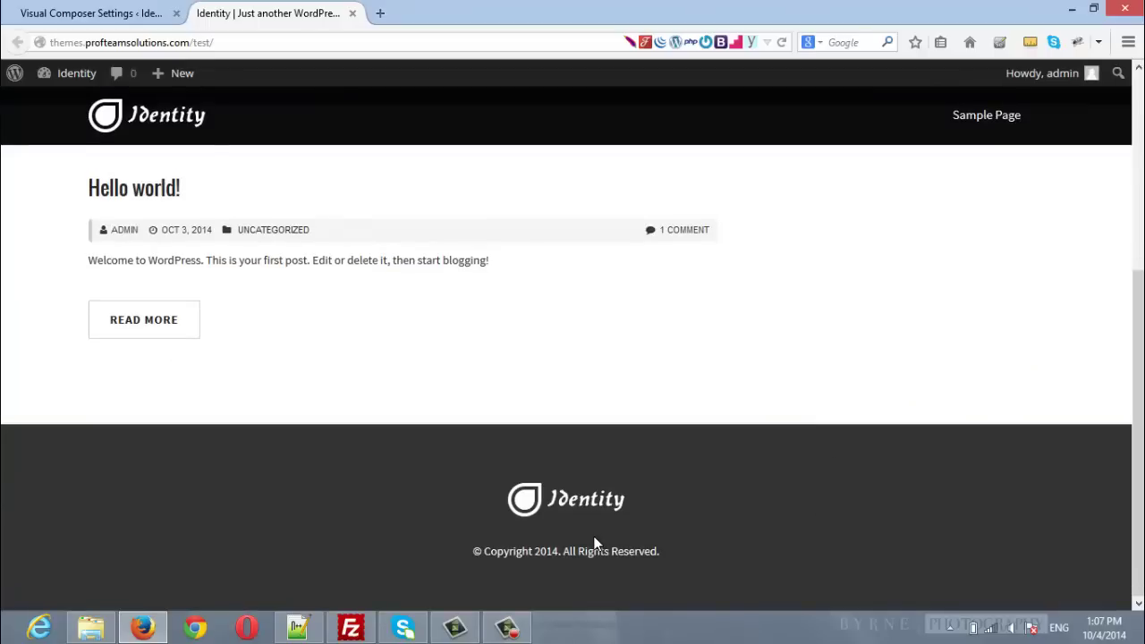
Run Appearance > Import Demo Data until it reports 'All done. Have fun!'.
{"action": "left_click", "coordinate": [128, 12]}
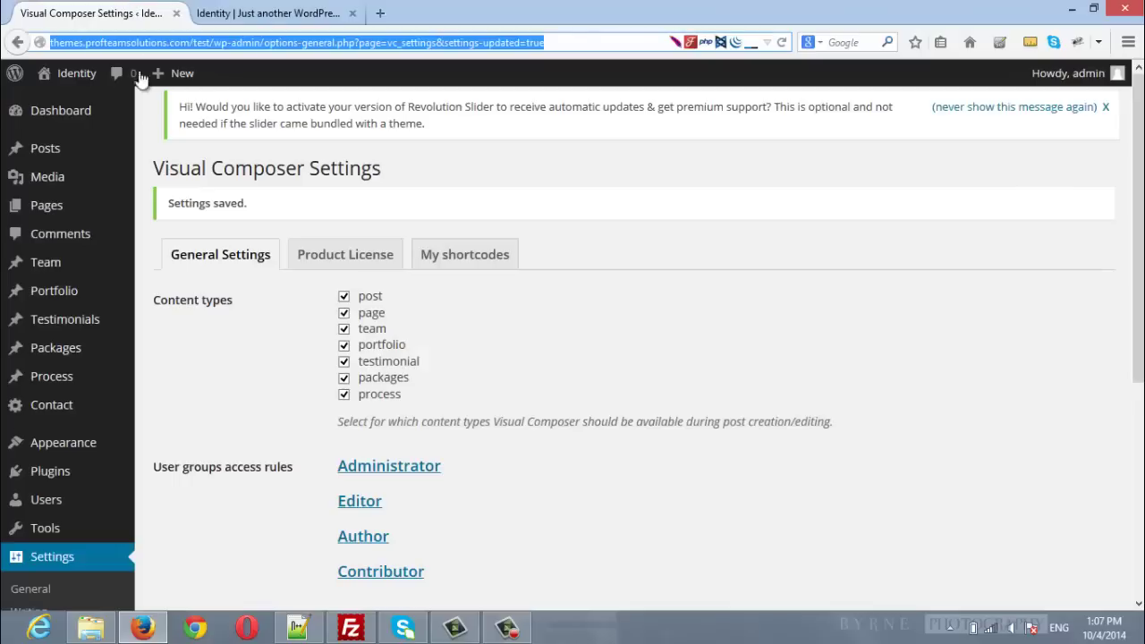
{"action": "mouse_move", "coordinate": [89, 448]}
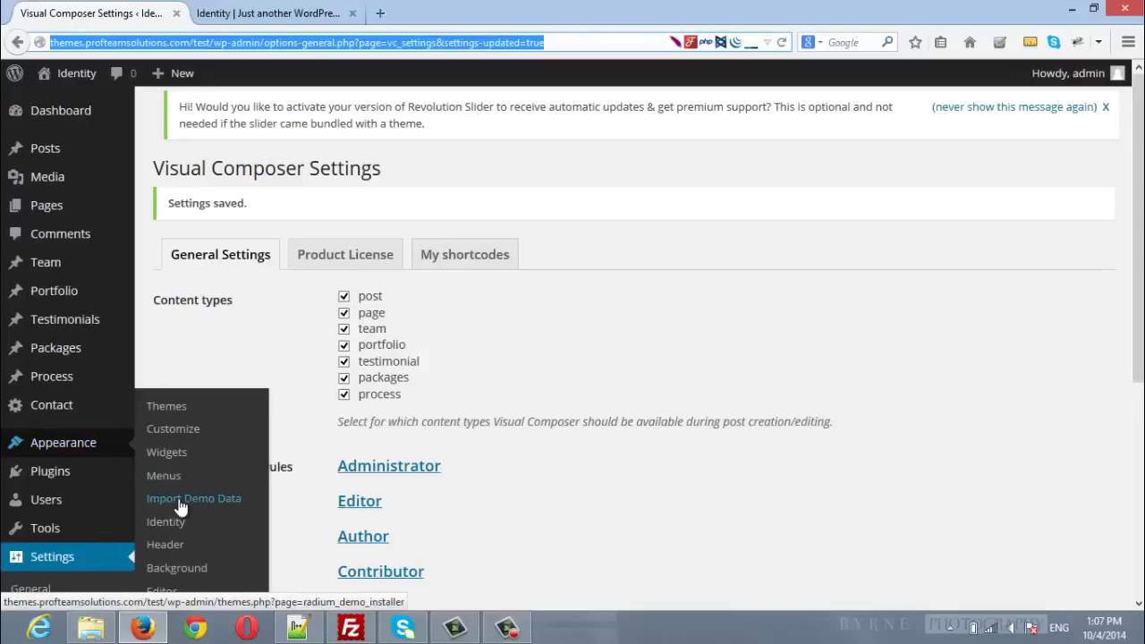
{"action": "left_click", "coordinate": [226, 499]}
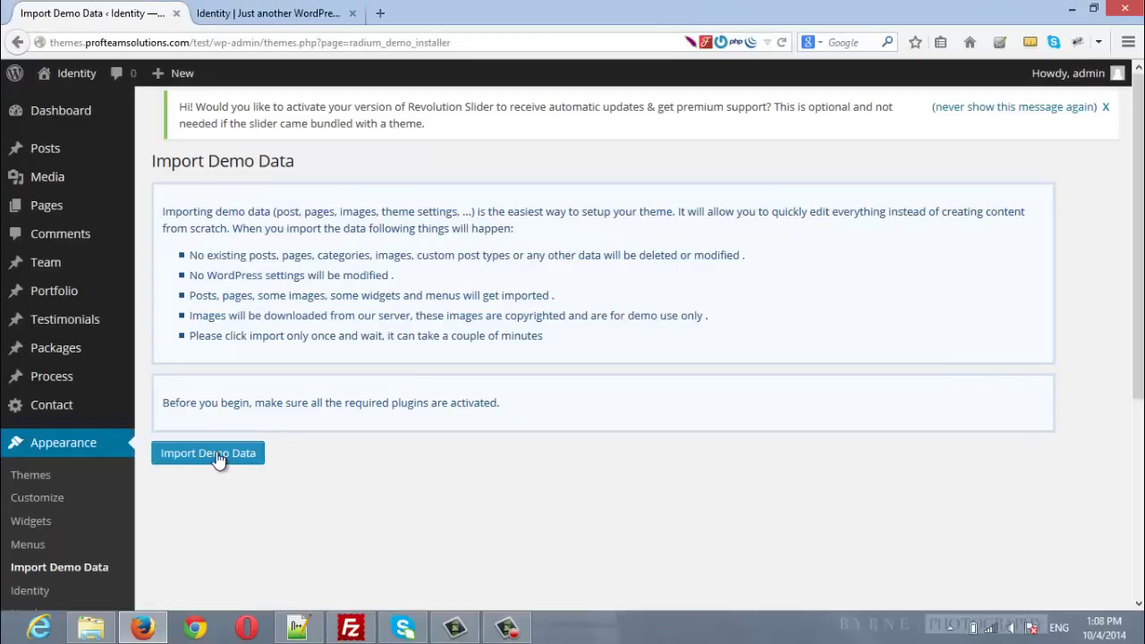
{"action": "left_click", "coordinate": [217, 457]}
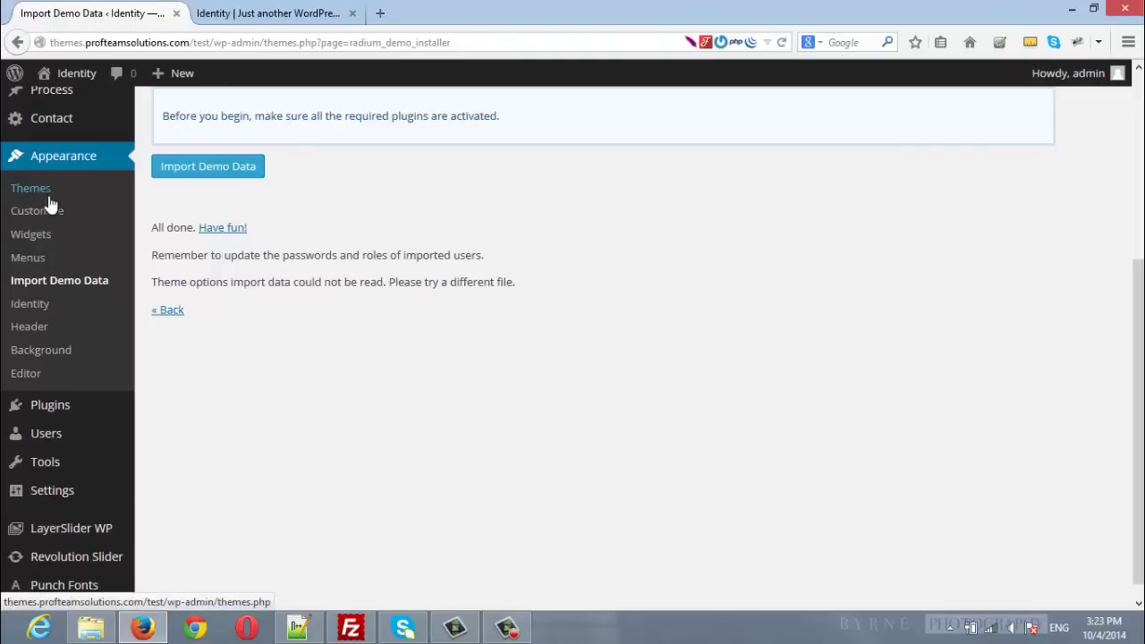
Tick Header Menu as the identity menu's theme location and save the menu.
{"action": "left_click", "coordinate": [25, 258]}
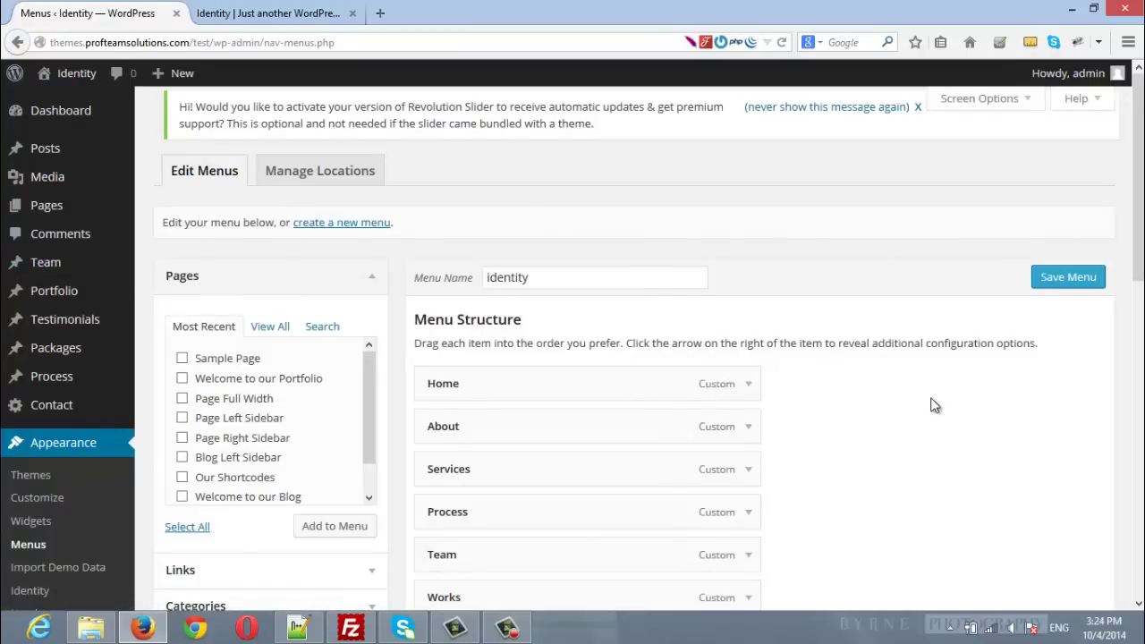
{"action": "scroll", "coordinate": [935, 408], "scroll_direction": "down", "scroll_amount": 2}
{"action": "scroll", "coordinate": [930, 408], "scroll_direction": "down", "scroll_amount": 10}
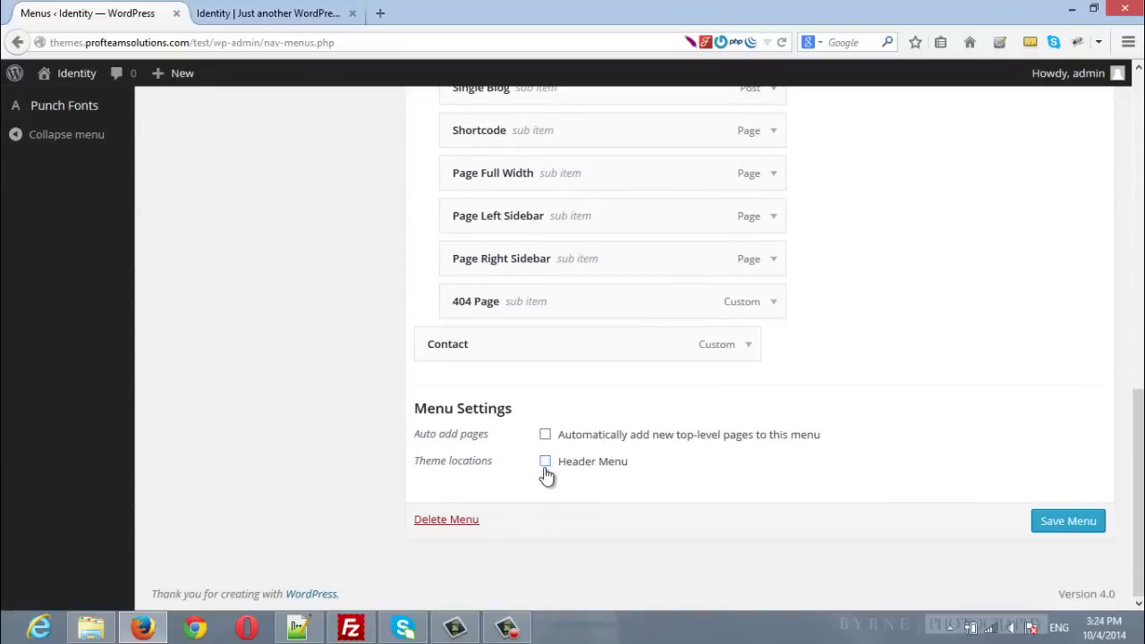
{"action": "left_click", "coordinate": [546, 464]}
{"action": "left_click", "coordinate": [1068, 521]}
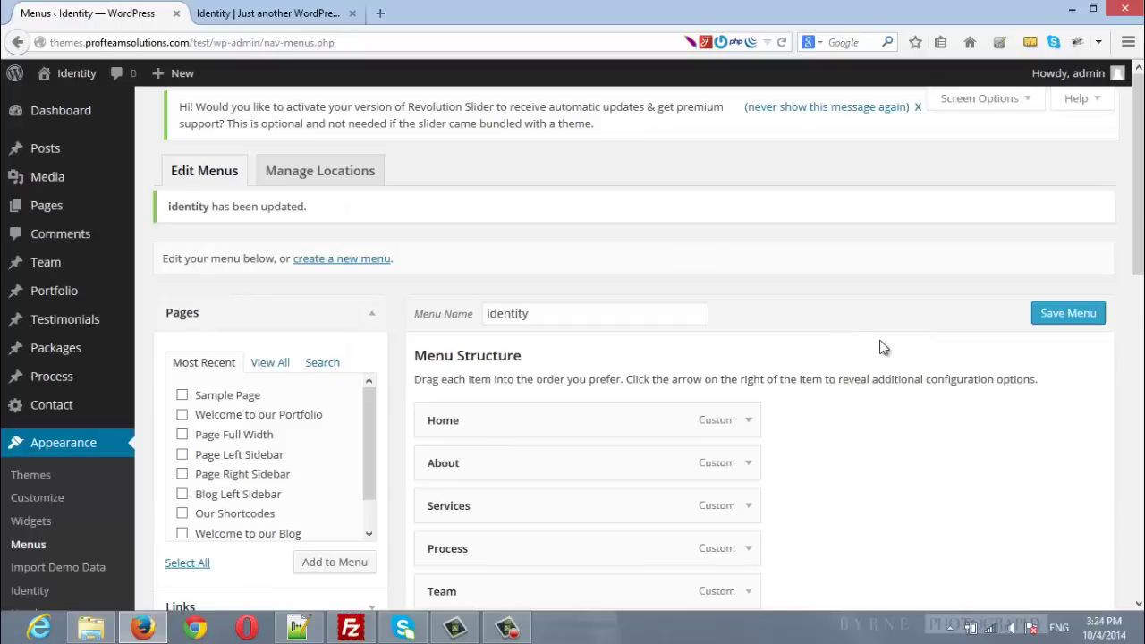
{"action": "scroll", "coordinate": [879, 347], "scroll_direction": "down", "scroll_amount": 3}
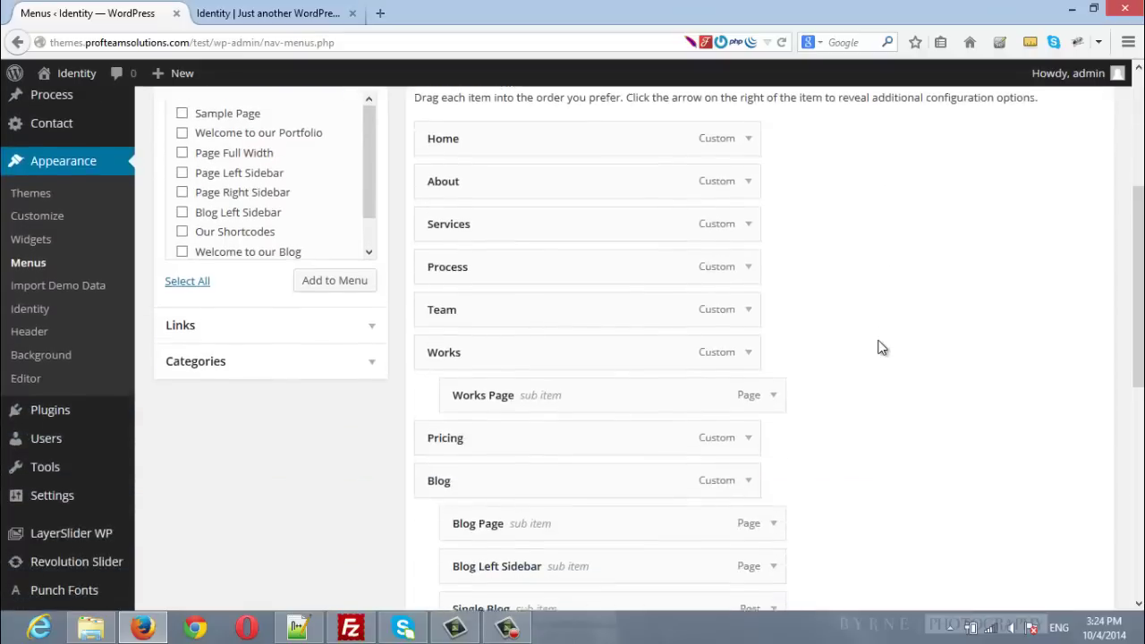
{"action": "scroll", "coordinate": [703, 420], "scroll_direction": "down", "scroll_amount": 1}
Set Reading to a static front page of Home, save, and switch to File Explorer.
{"action": "mouse_move", "coordinate": [62, 395]}
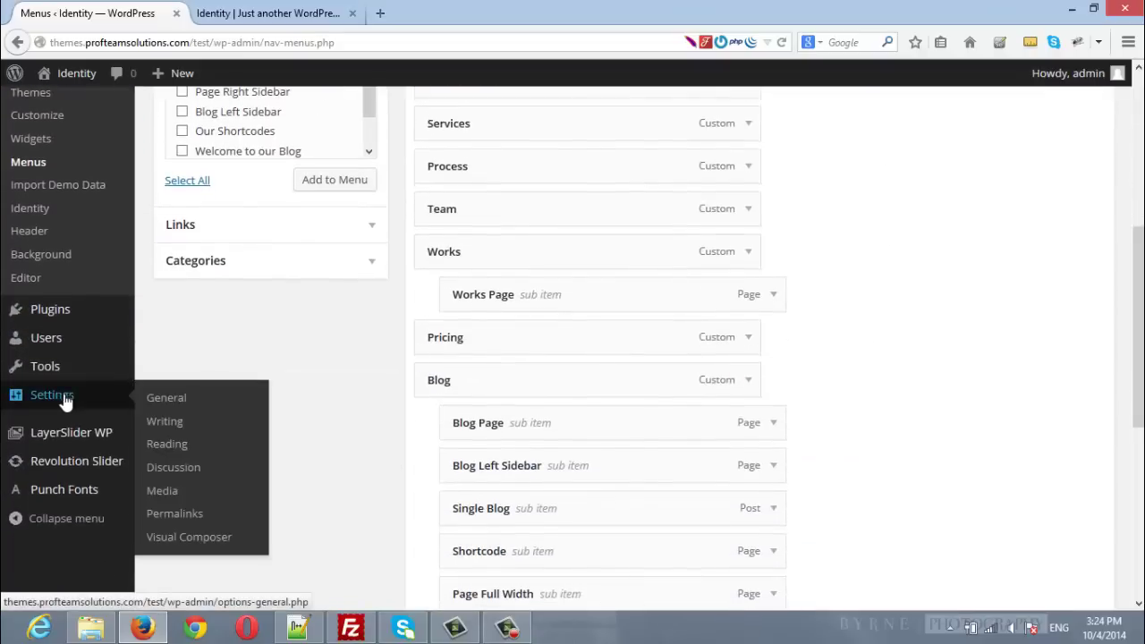
{"action": "left_click", "coordinate": [158, 447]}
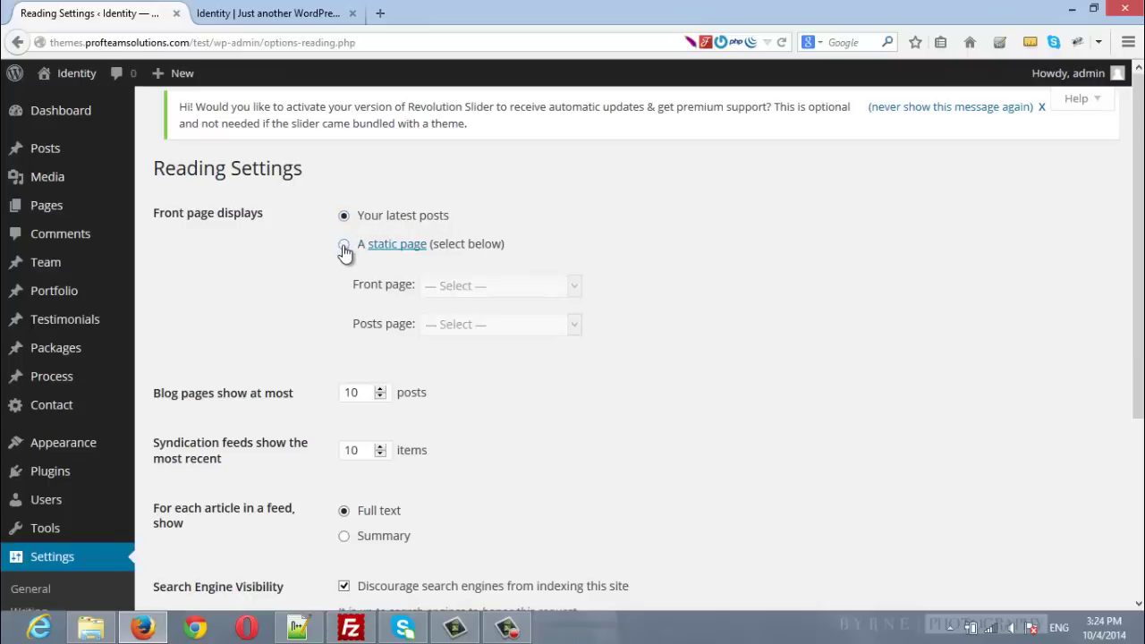
{"action": "left_click", "coordinate": [344, 247]}
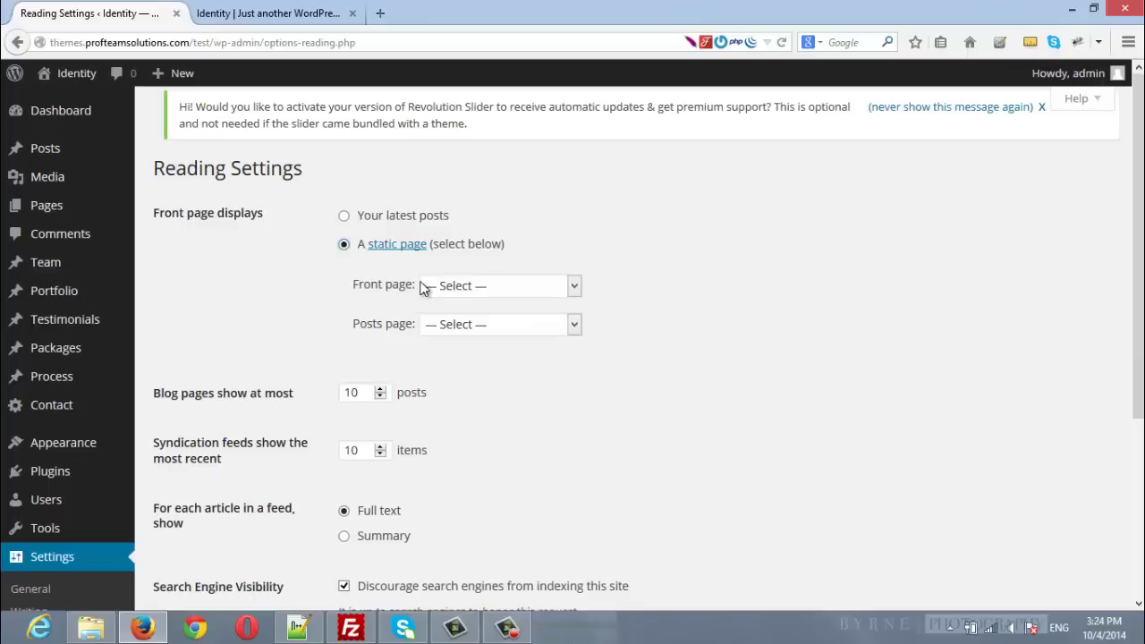
{"action": "left_click", "coordinate": [489, 286]}
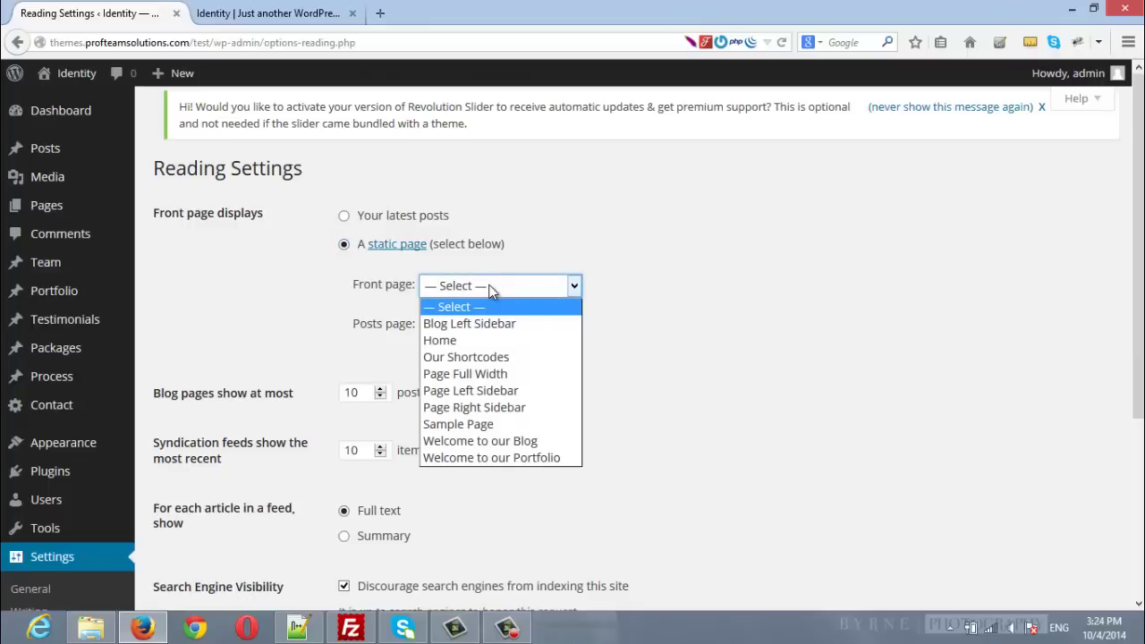
{"action": "left_click", "coordinate": [466, 340]}
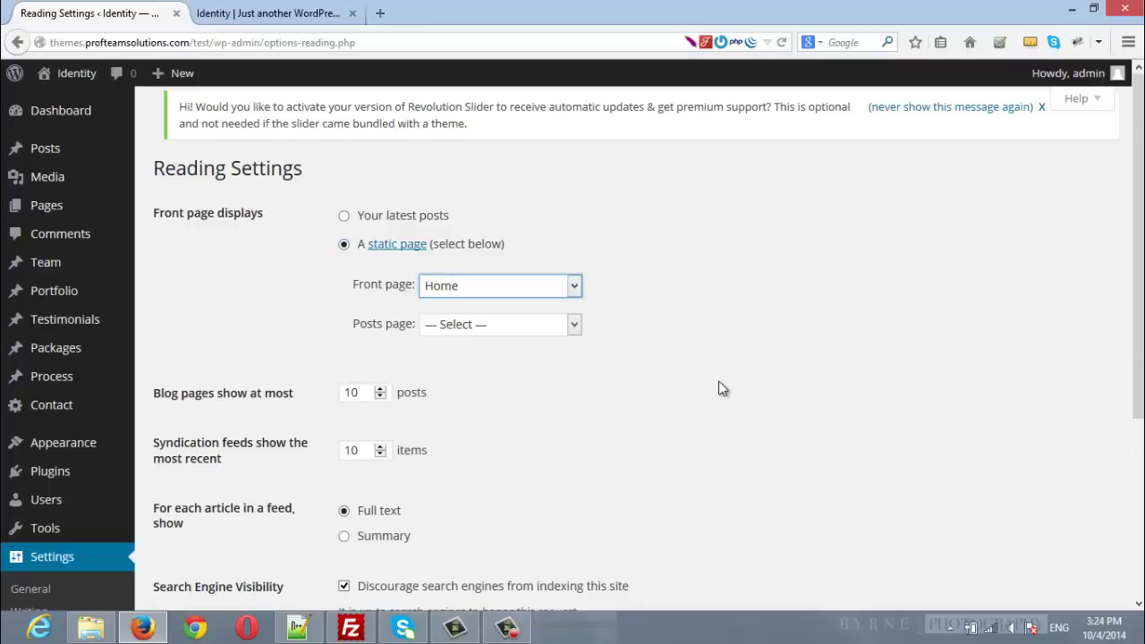
{"action": "scroll", "coordinate": [722, 389], "scroll_direction": "down", "scroll_amount": 3}
{"action": "scroll", "coordinate": [722, 389], "scroll_direction": "down", "scroll_amount": 3}
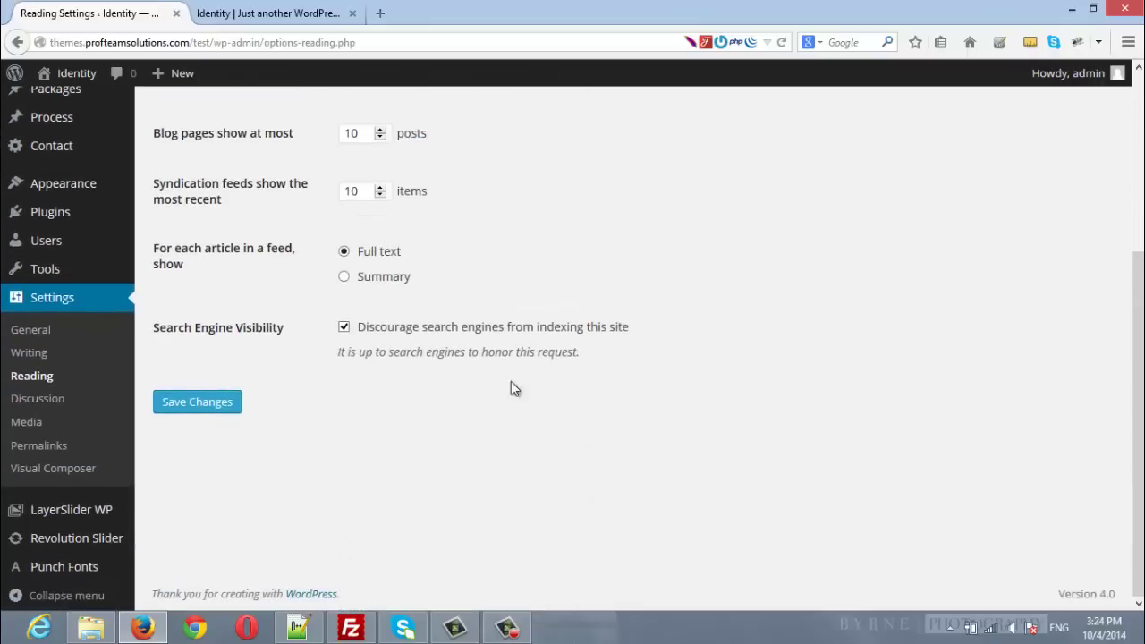
{"action": "left_click", "coordinate": [197, 403]}
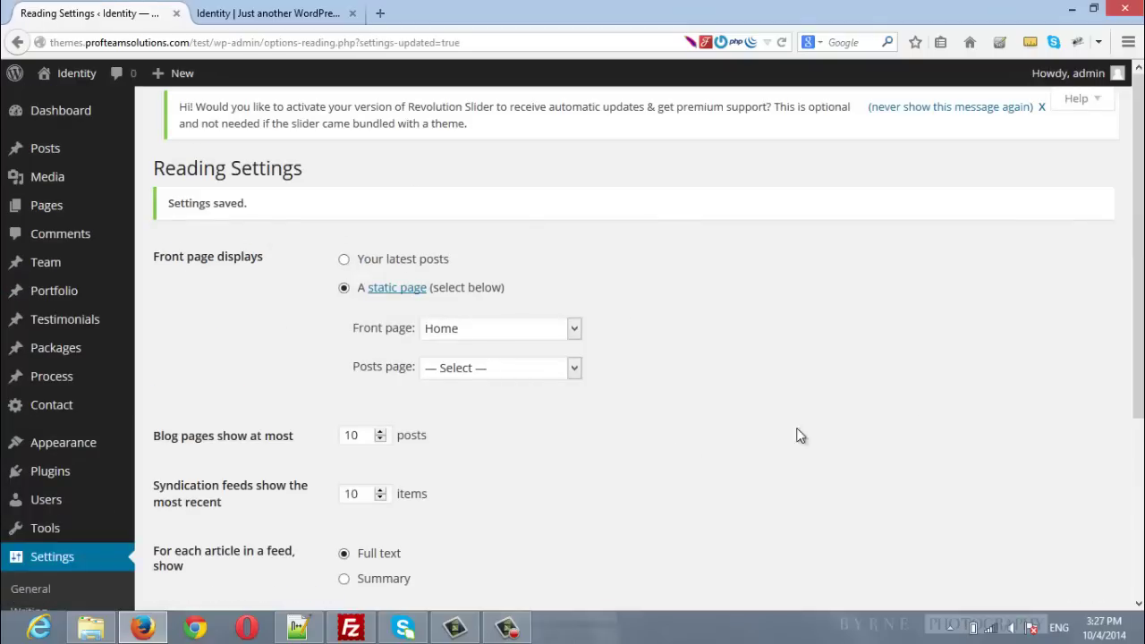
{"action": "left_click", "coordinate": [92, 629]}
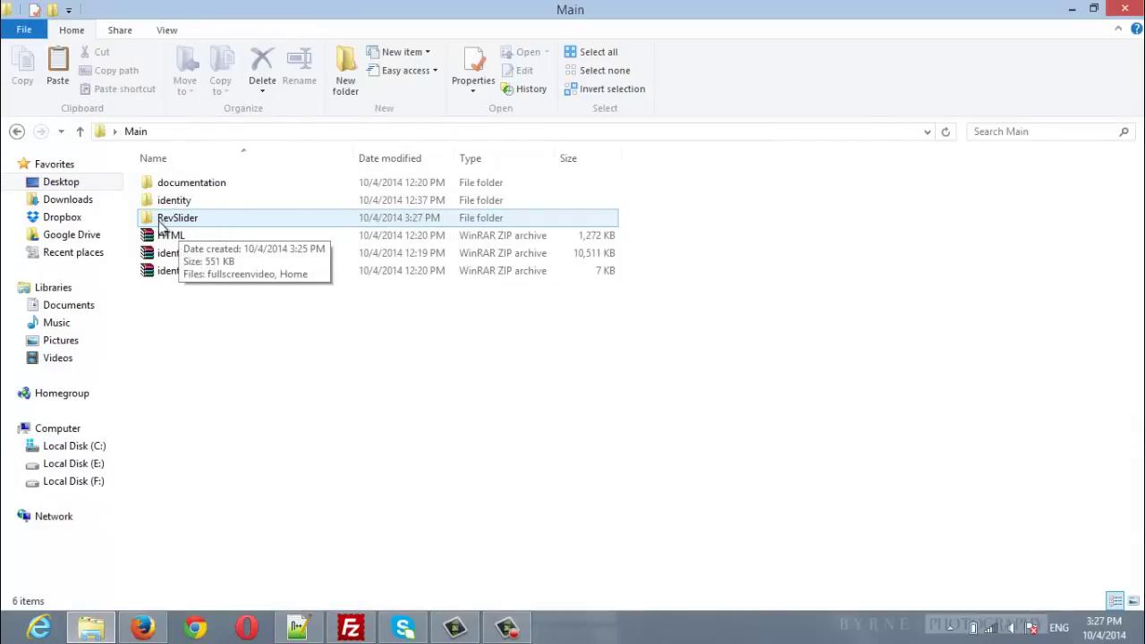
Open the RevSlider folder to see the Home and fullscreenvideo zips, then return to Firefox.
{"action": "double_click", "coordinate": [191, 226]}
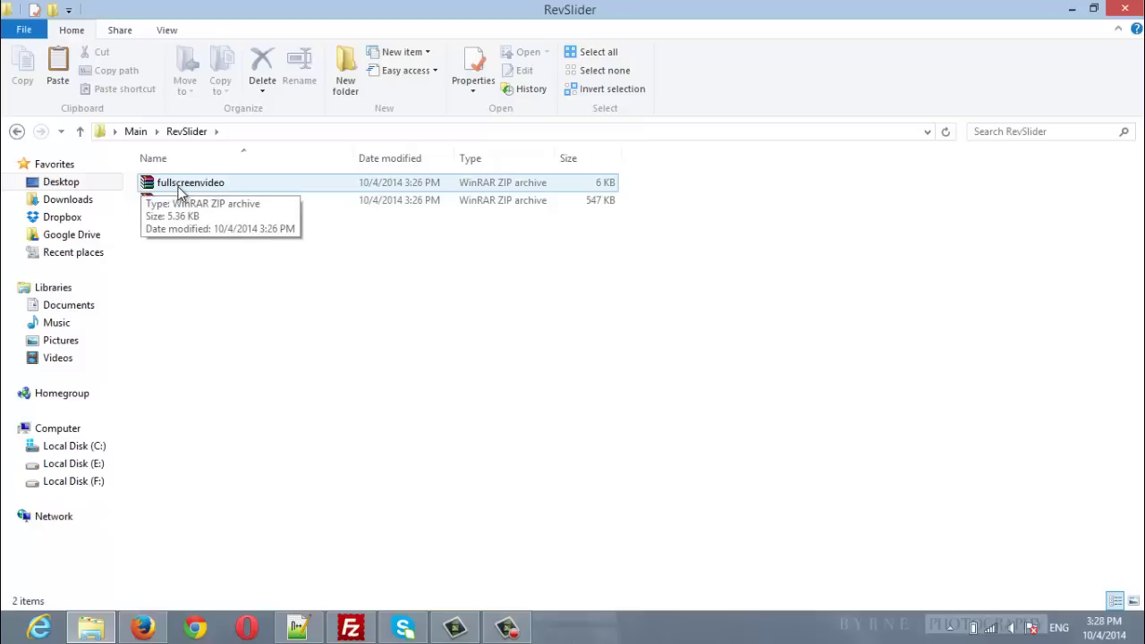
{"action": "left_click", "coordinate": [143, 628]}
{"action": "scroll", "coordinate": [300, 237], "scroll_direction": "down", "scroll_amount": 5}
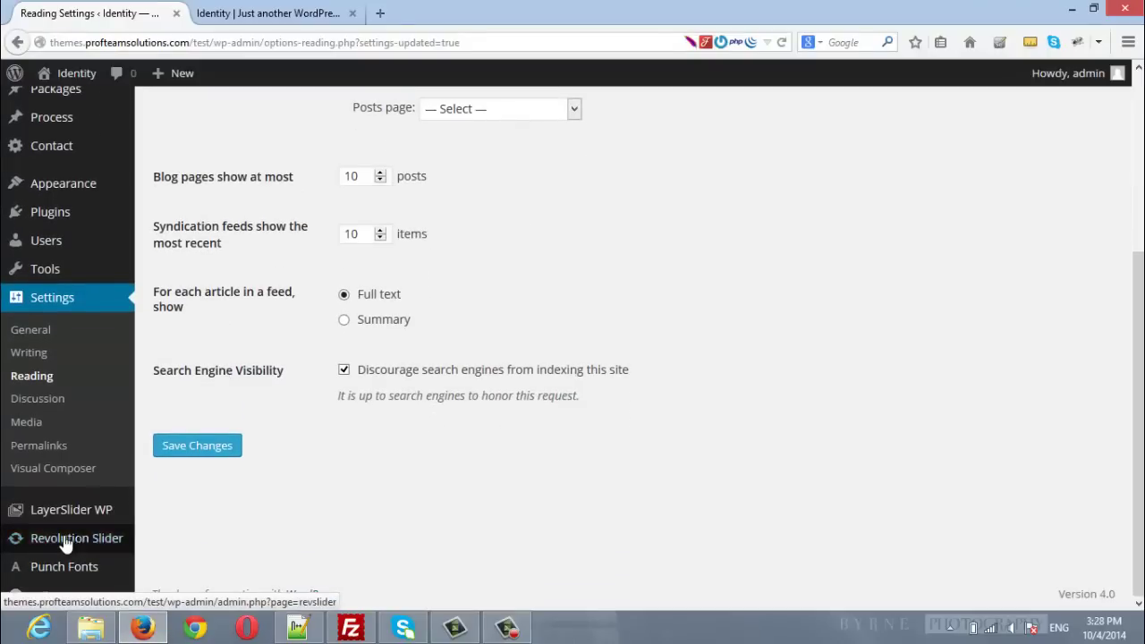
Import Main\RevSlider\Home.zip into Revolution Slider, appending custom animations and static styles.
{"action": "left_click", "coordinate": [64, 541]}
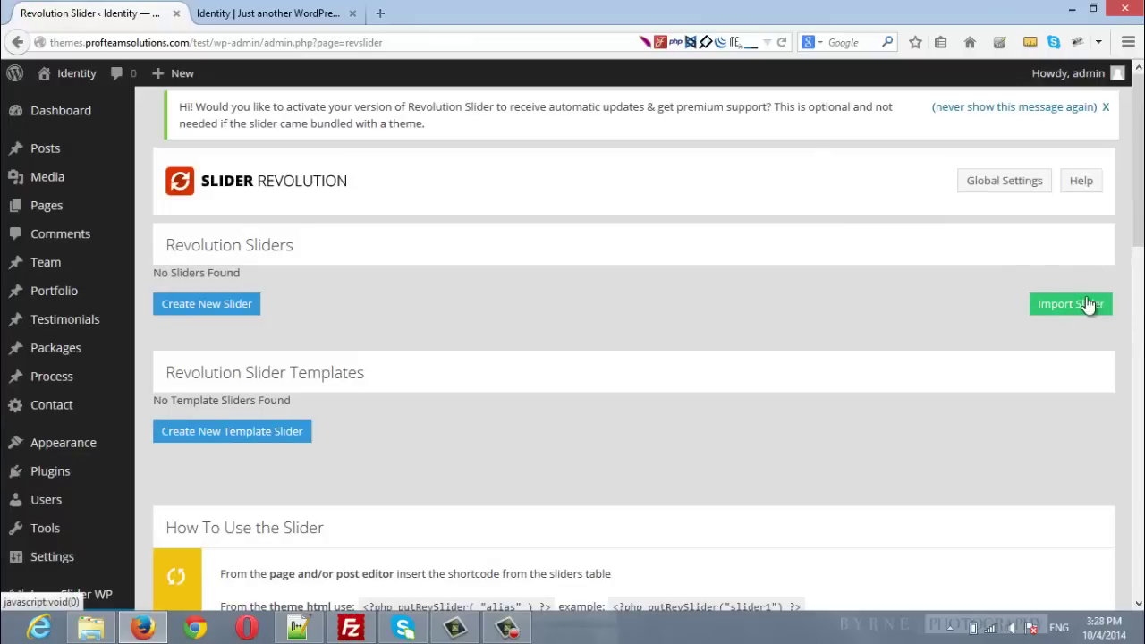
{"action": "left_click", "coordinate": [1058, 306]}
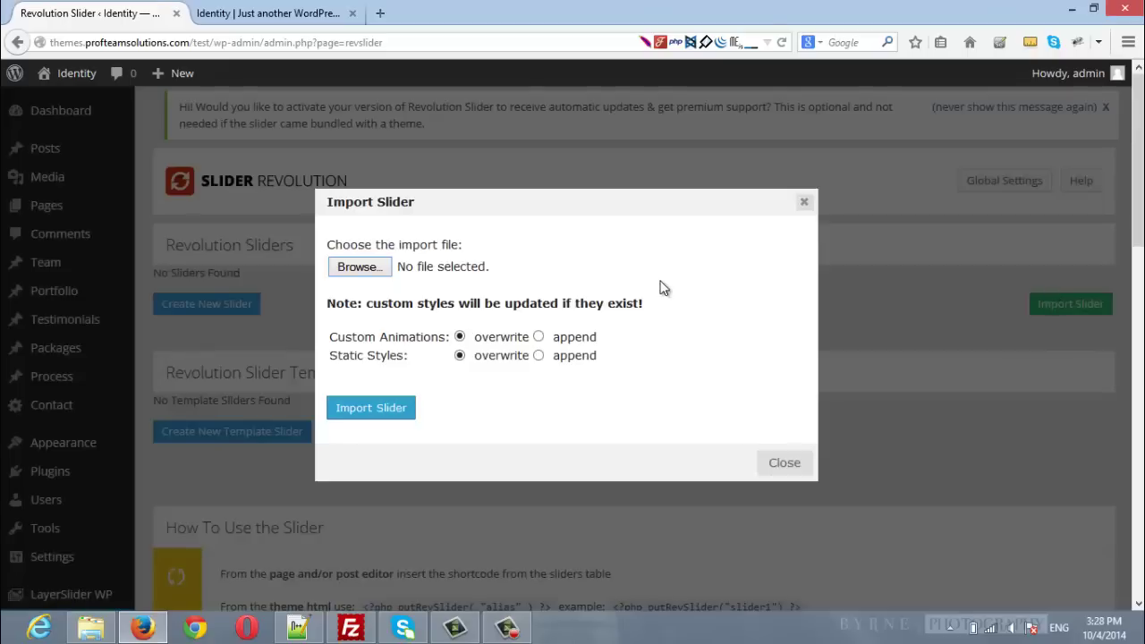
{"action": "left_click", "coordinate": [359, 267]}
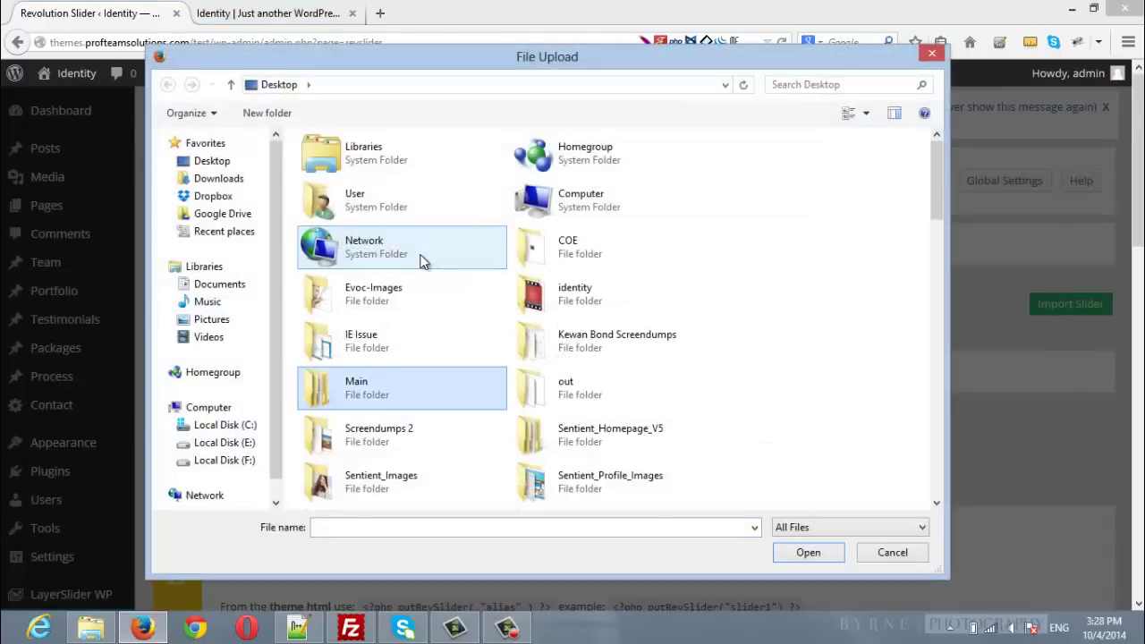
{"action": "double_click", "coordinate": [398, 394]}
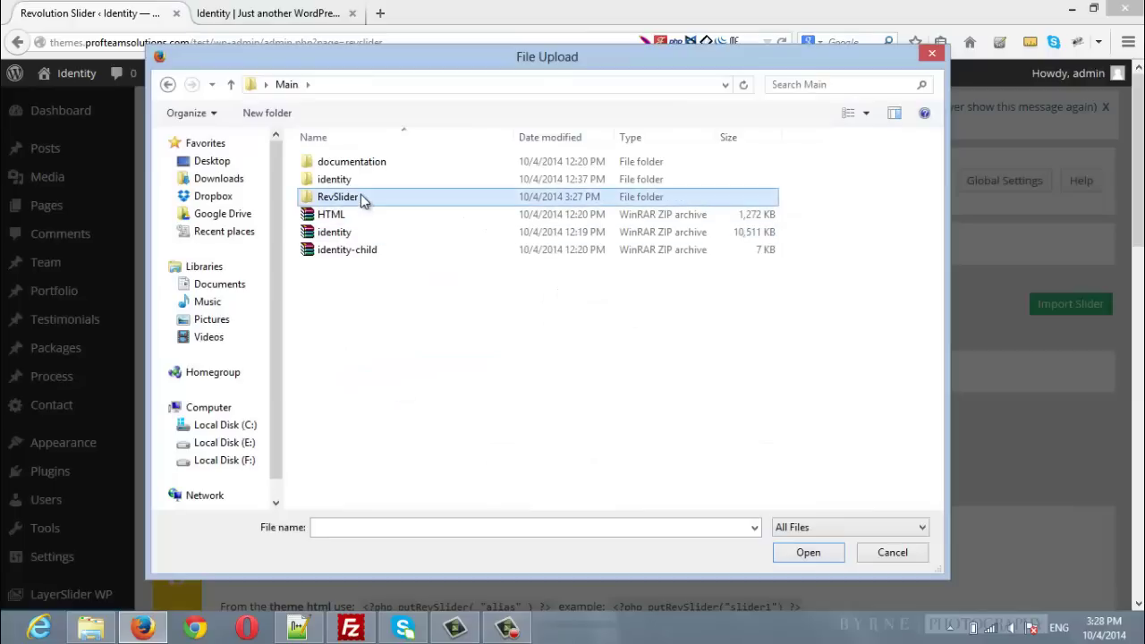
{"action": "double_click", "coordinate": [360, 196]}
{"action": "left_click", "coordinate": [347, 181]}
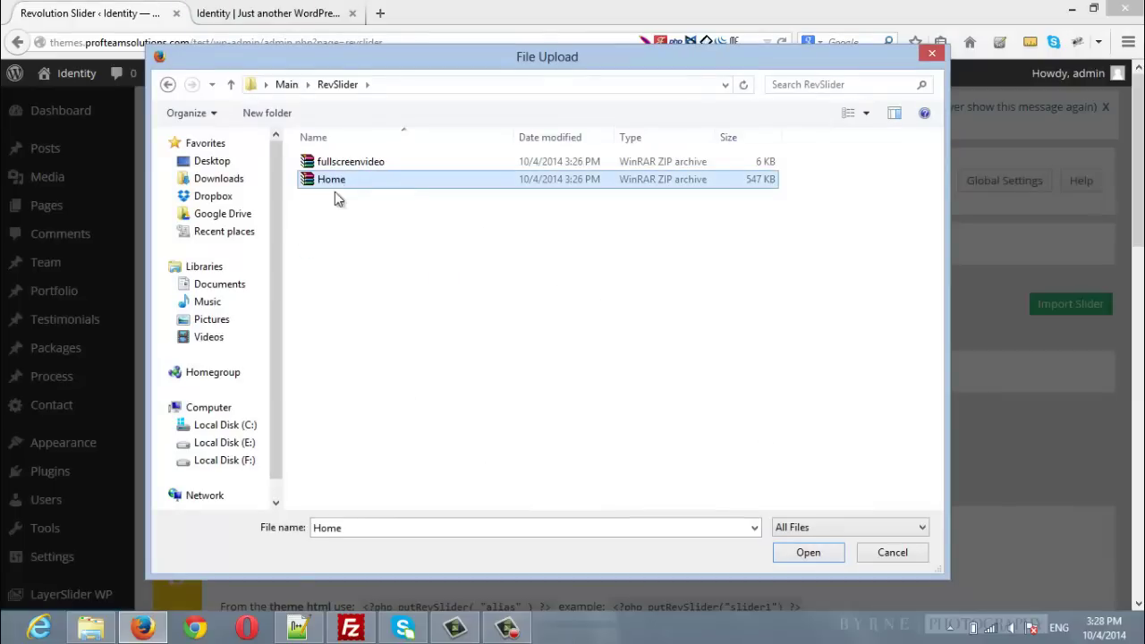
{"action": "left_click", "coordinate": [808, 552]}
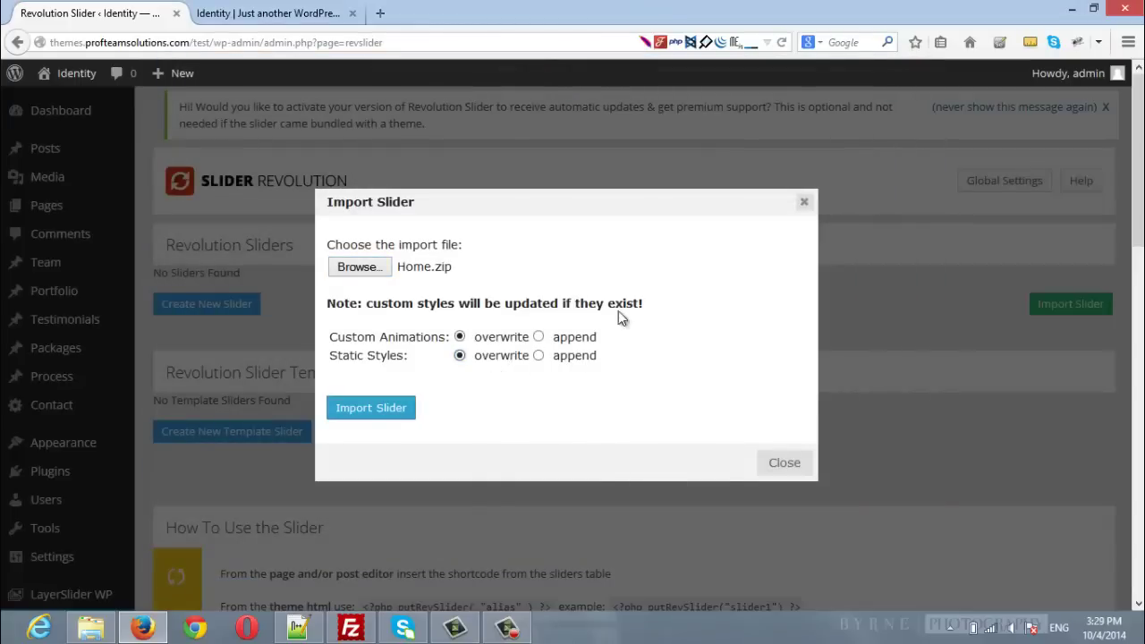
{"action": "left_click", "coordinate": [540, 338]}
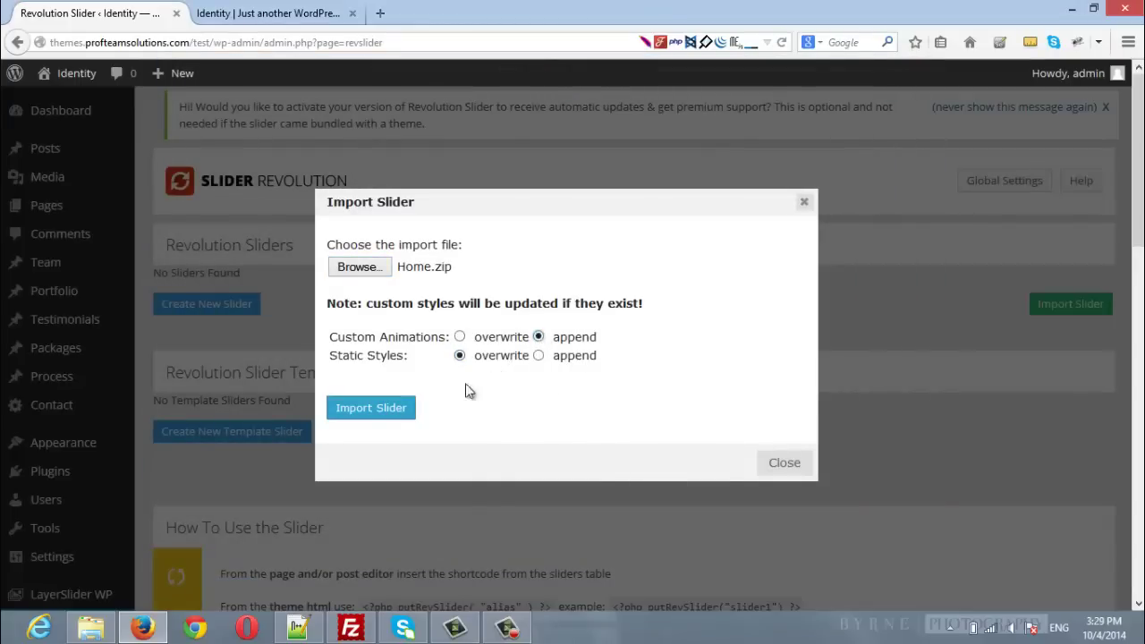
{"action": "left_click", "coordinate": [539, 356]}
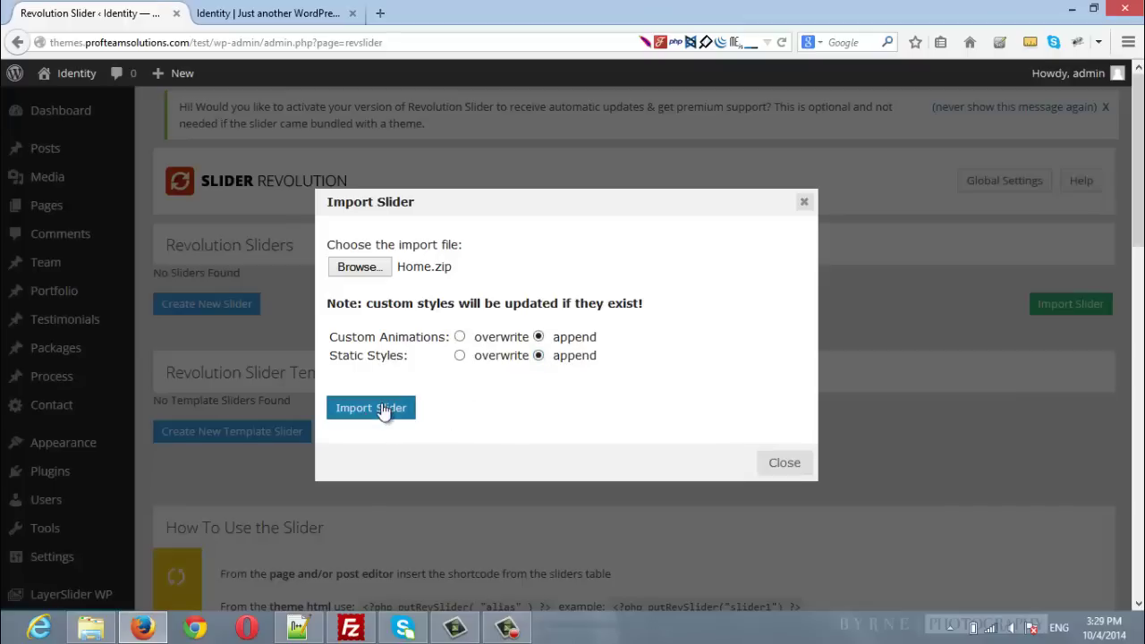
{"action": "left_click", "coordinate": [384, 410]}
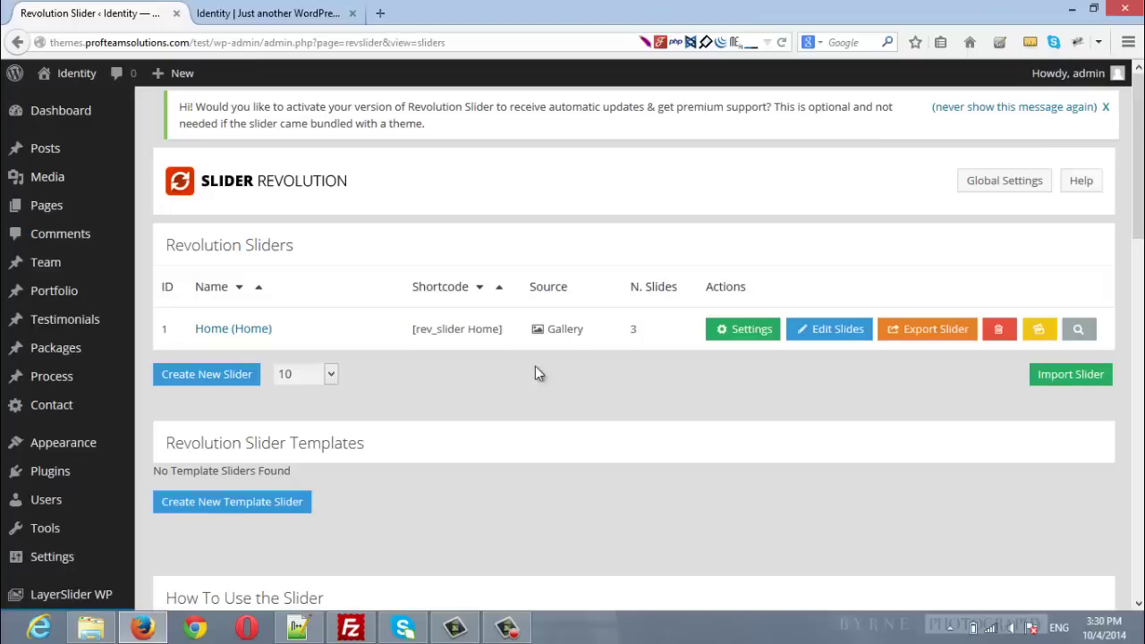
Copy the Home slider's shortcode and go to the Identity theme options.
{"action": "left_click_drag", "start_coordinate": [511, 336], "coordinate": [422, 345]}
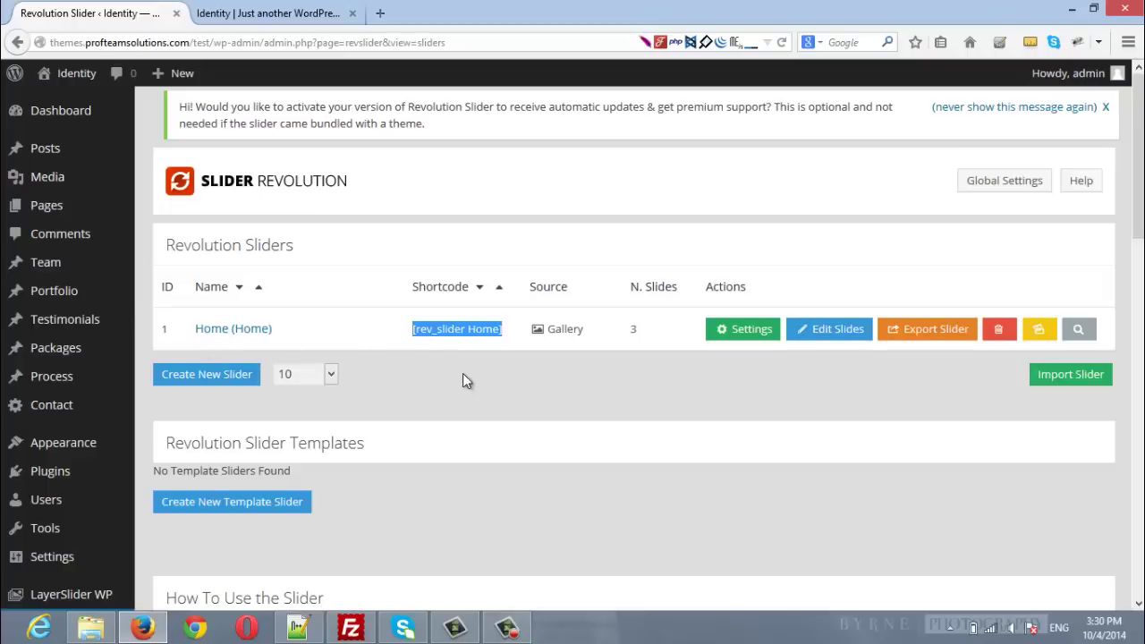
{"action": "mouse_move", "coordinate": [77, 441]}
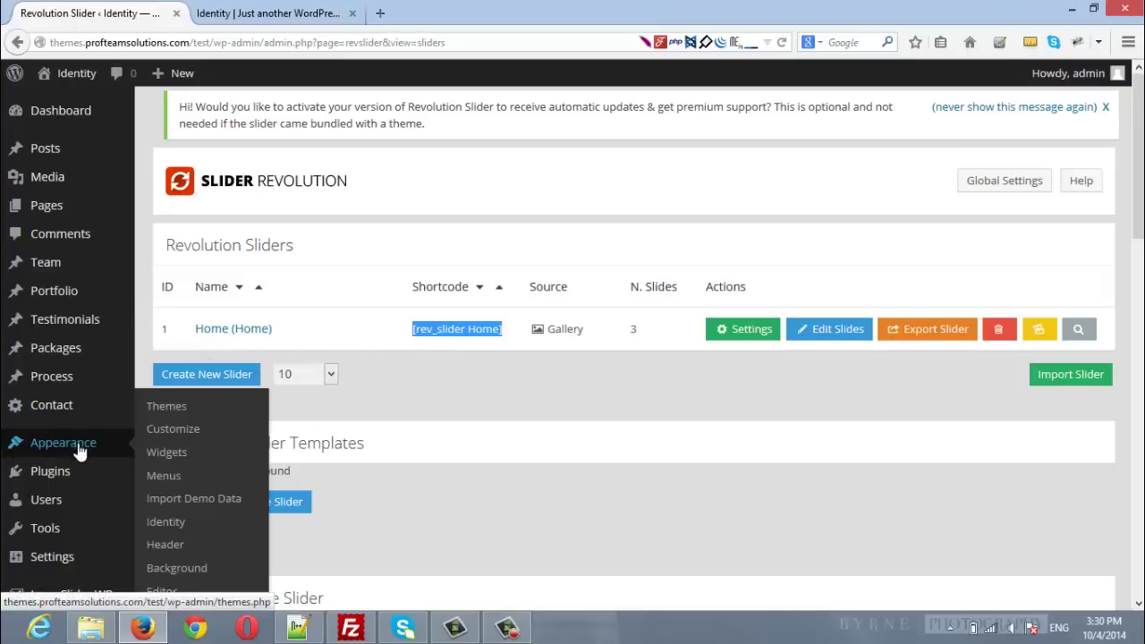
{"action": "left_click", "coordinate": [170, 523]}
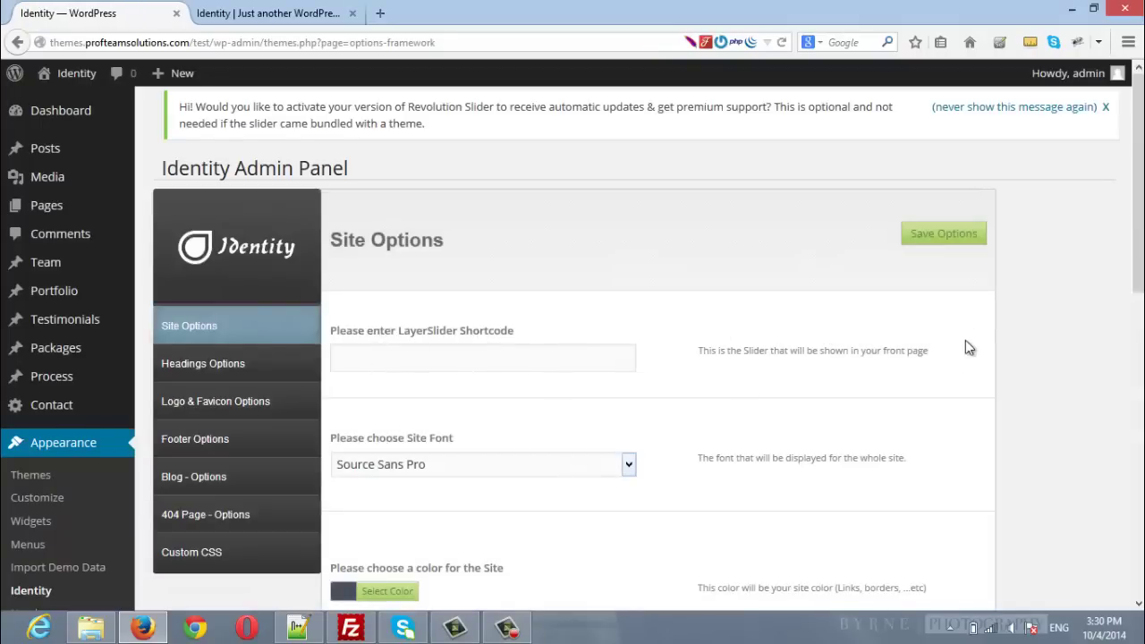
Enter [rev_slider Home] without a leading space as the LayerSlider Shortcode and save the options.
{"action": "left_click", "coordinate": [377, 357]}
{"action": "type", "text": "[rev_slider Home]"}
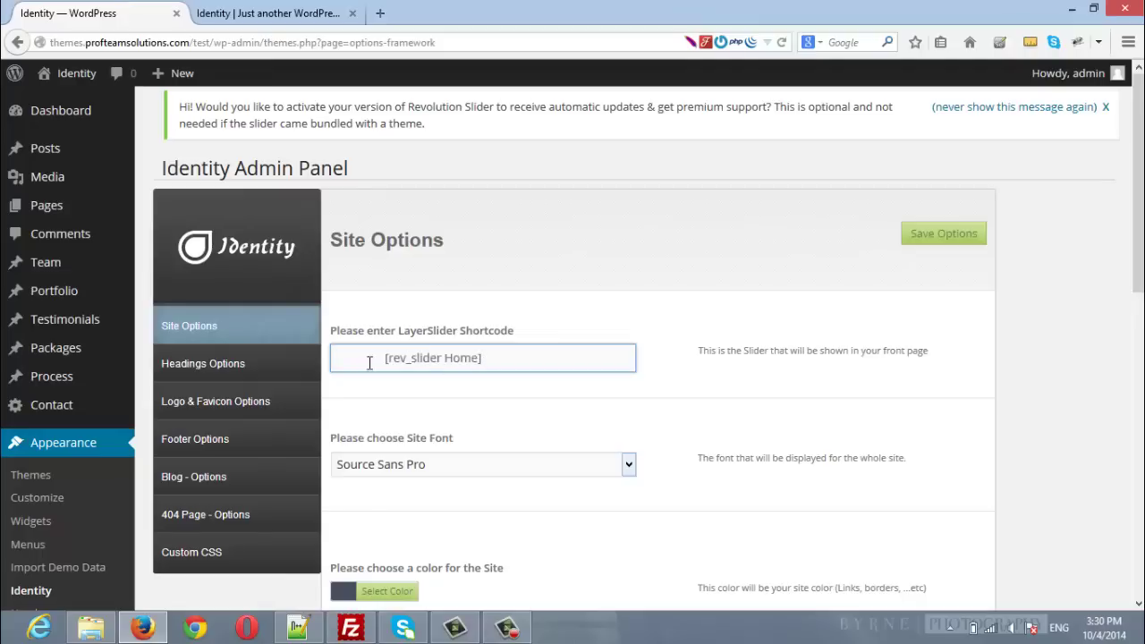
{"action": "key", "text": "shift+Home"}
{"action": "key", "text": "BackSpace"}
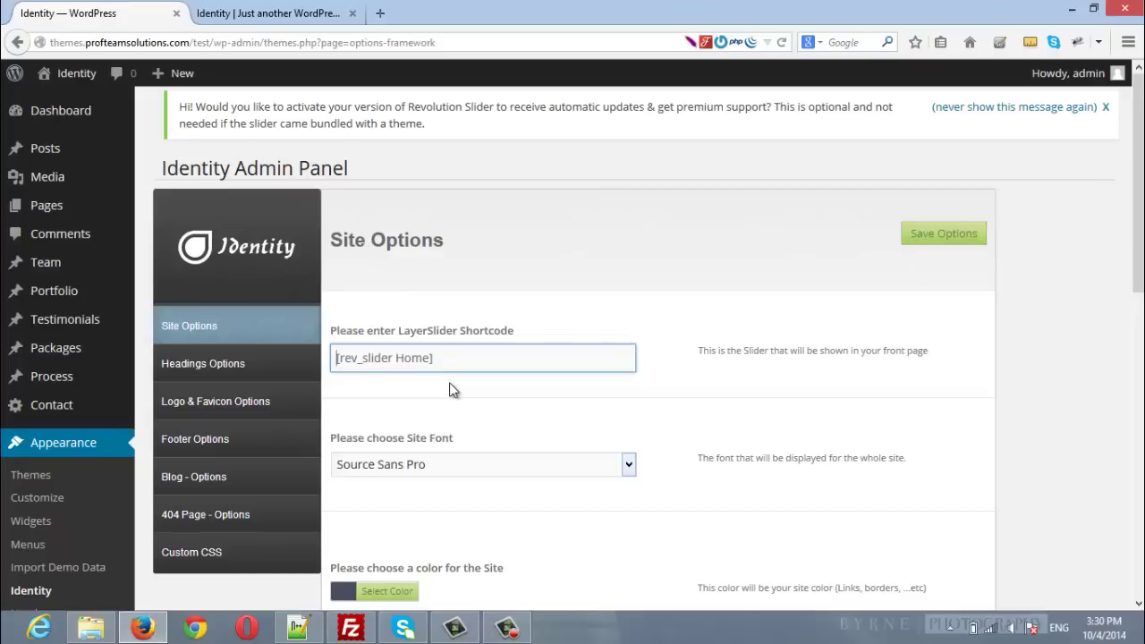
{"action": "left_click", "coordinate": [947, 246]}
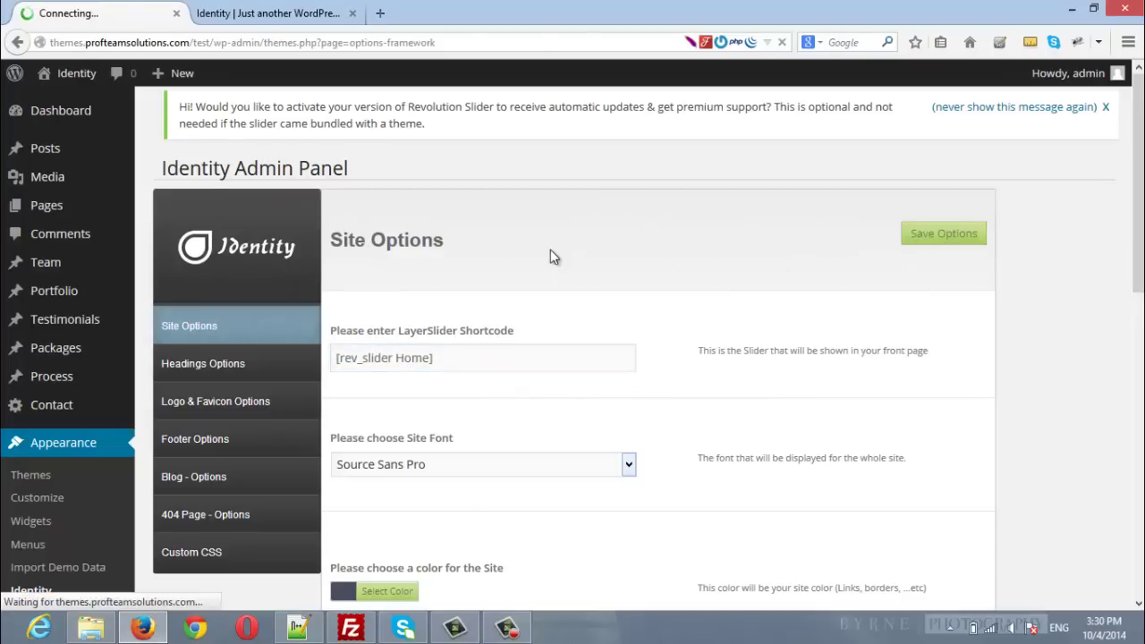
View the live homepage from the WE ARE IDENTITY slider down to the Melbourne map and copyright footer.
{"action": "left_click", "coordinate": [268, 11]}
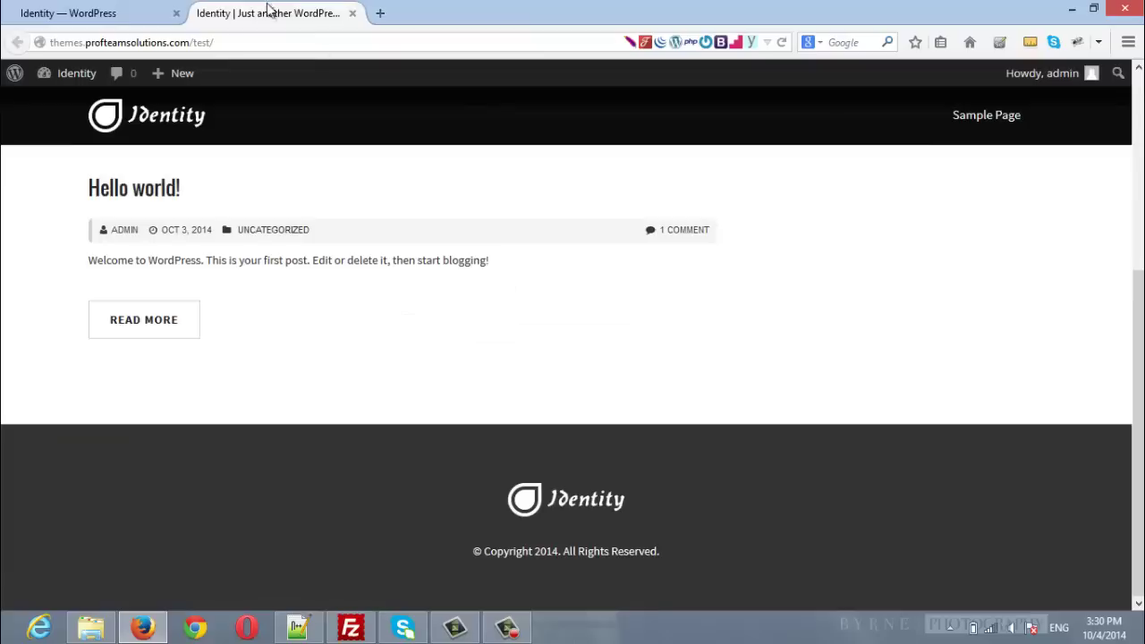
{"action": "scroll", "coordinate": [808, 341], "scroll_direction": "up", "scroll_amount": 5}
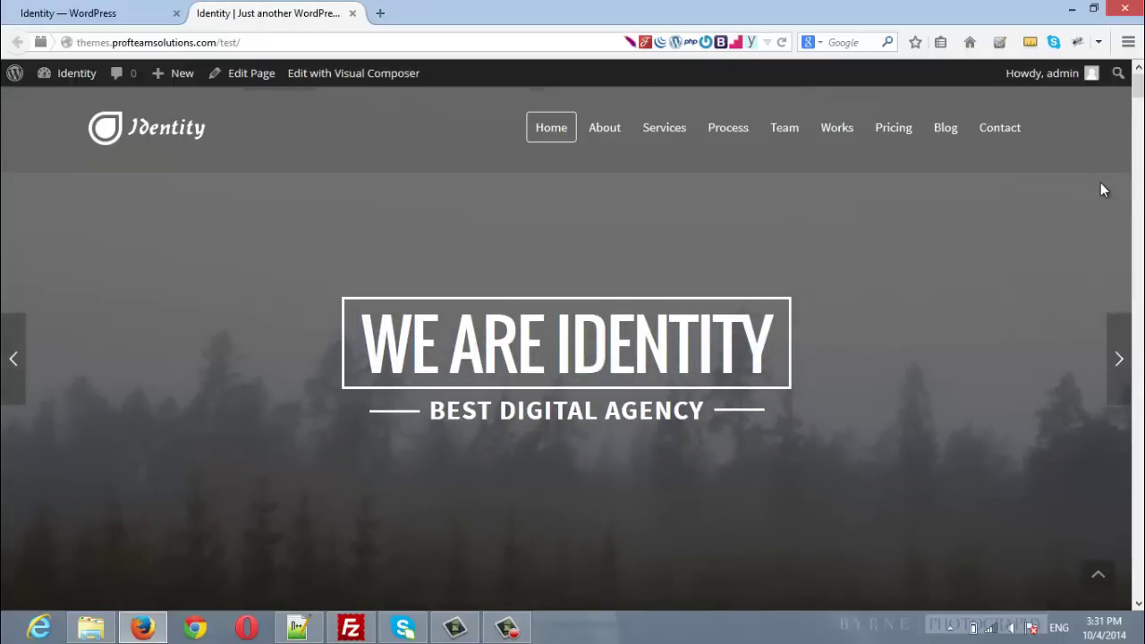
{"action": "scroll", "coordinate": [1101, 190], "scroll_direction": "down", "scroll_amount": 5}
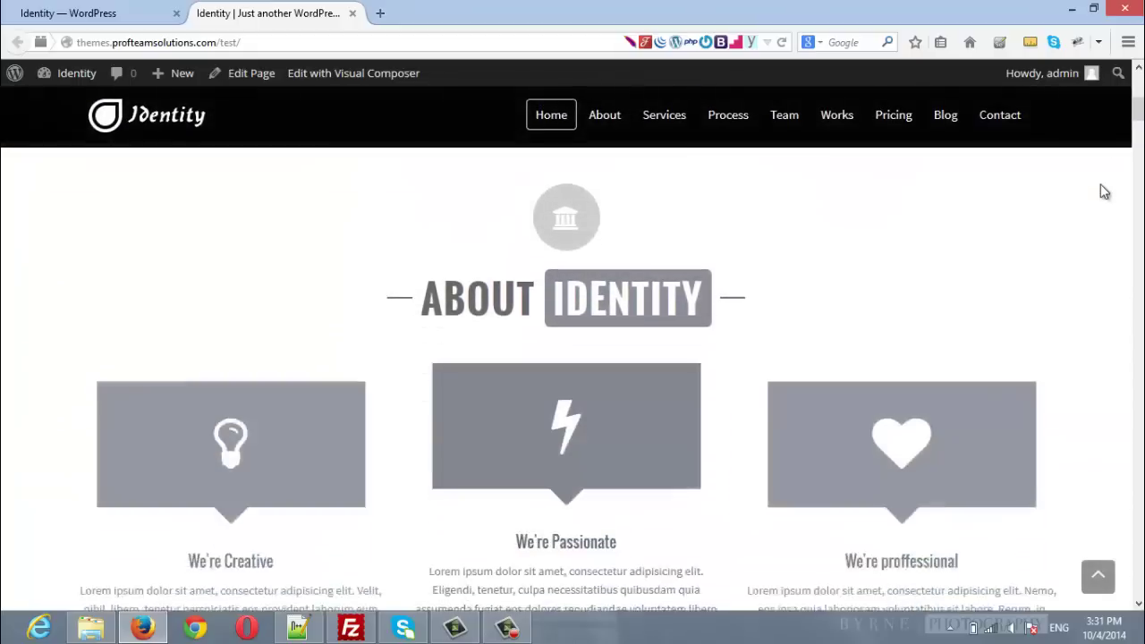
{"action": "scroll", "coordinate": [1105, 192], "scroll_direction": "down", "scroll_amount": 5}
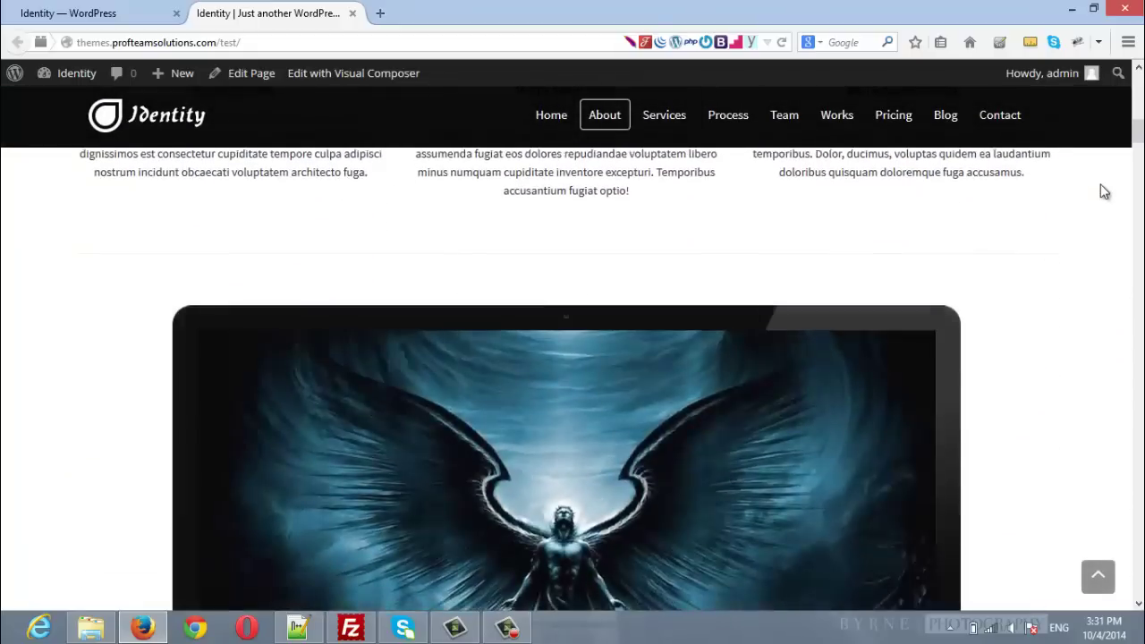
{"action": "scroll", "coordinate": [1105, 192], "scroll_direction": "down", "scroll_amount": 5}
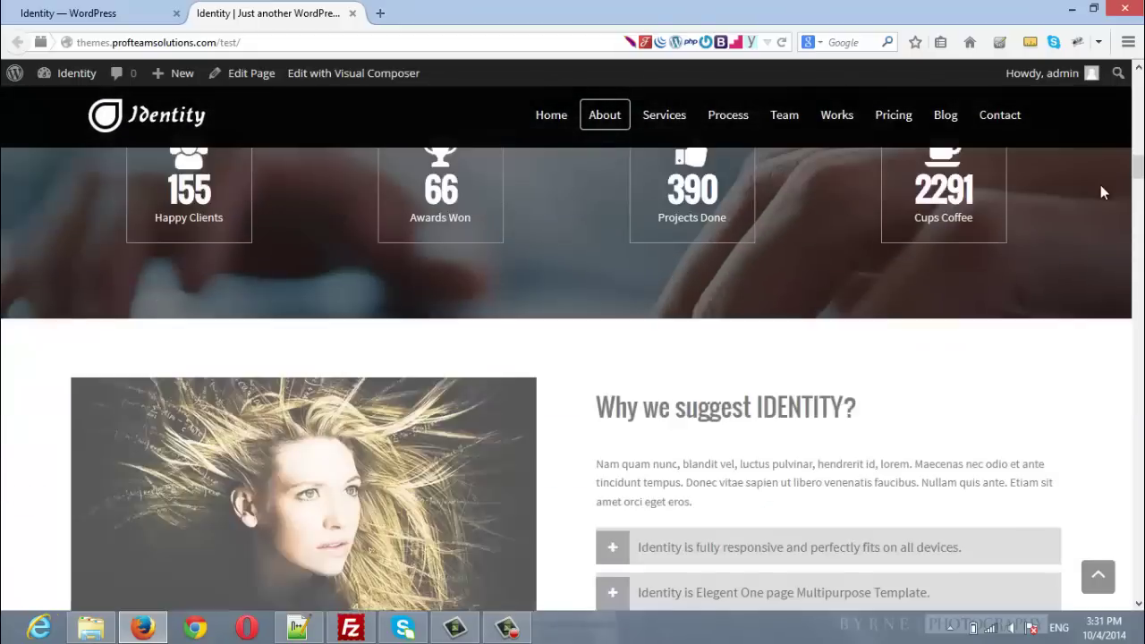
{"action": "scroll", "coordinate": [1103, 188], "scroll_direction": "down", "scroll_amount": 5}
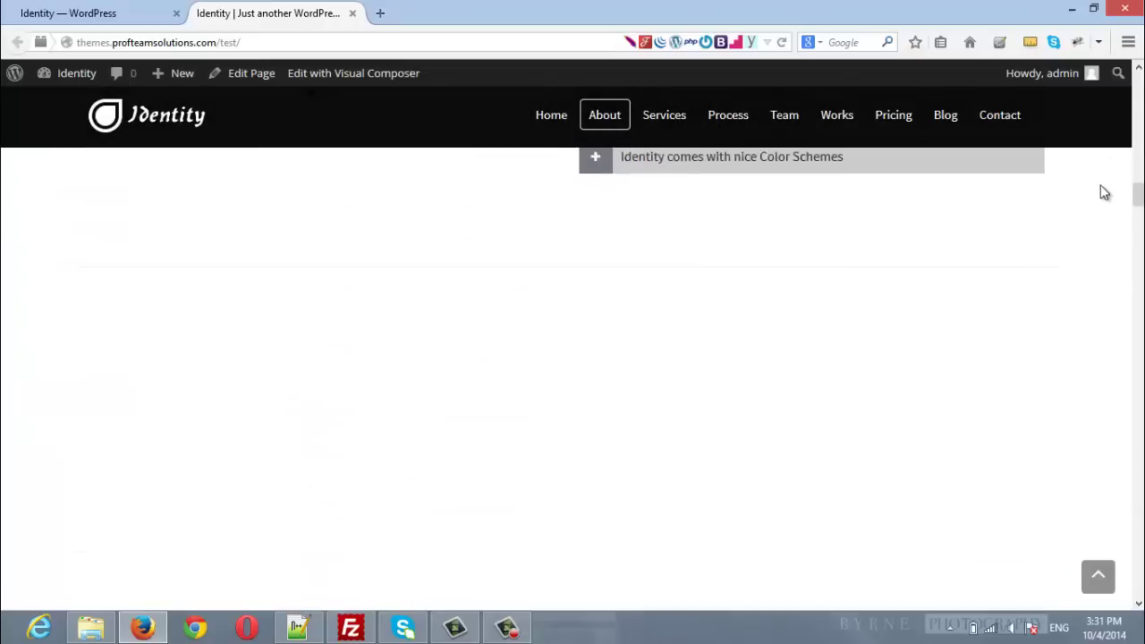
{"action": "scroll", "coordinate": [1104, 193], "scroll_direction": "down", "scroll_amount": 5}
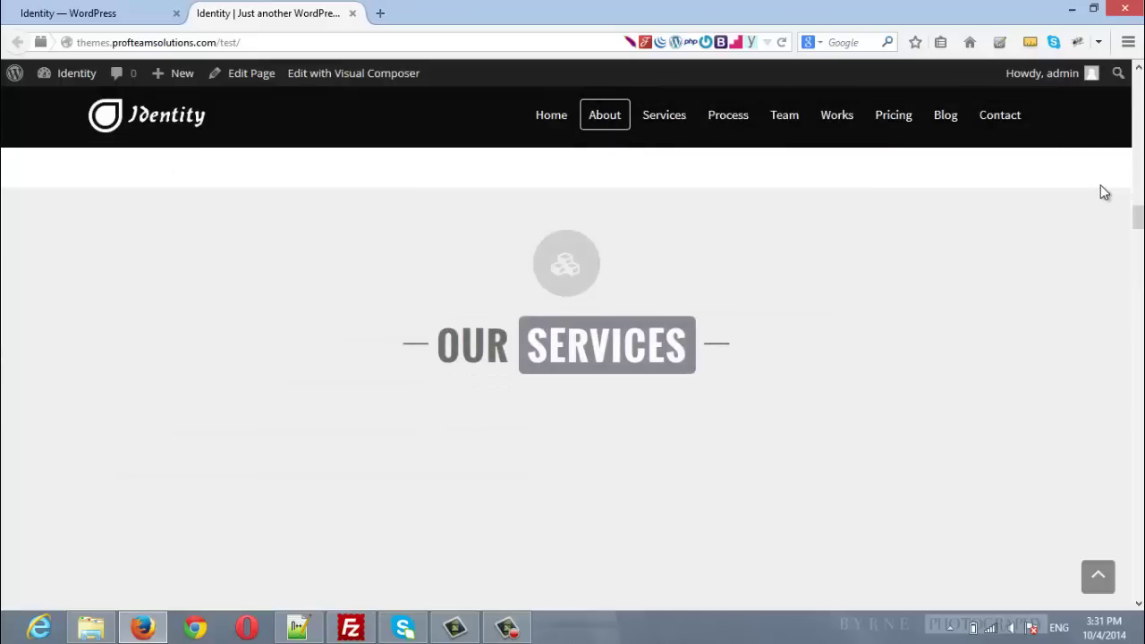
{"action": "scroll", "coordinate": [1103, 191], "scroll_direction": "down", "scroll_amount": 5}
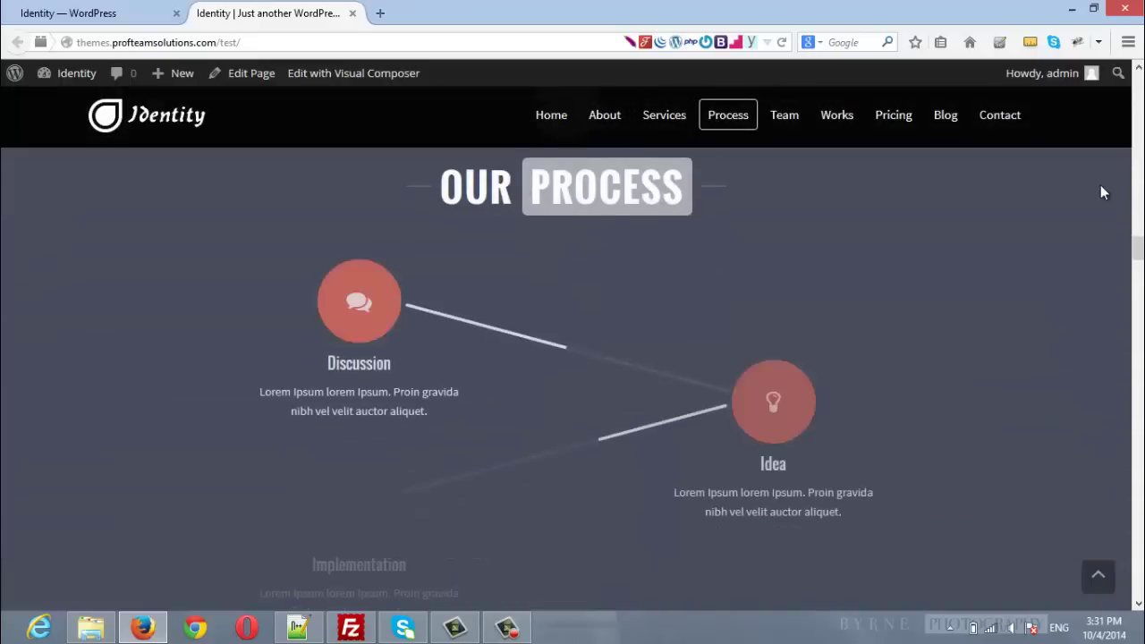
{"action": "scroll", "coordinate": [1102, 191], "scroll_direction": "down", "scroll_amount": 6}
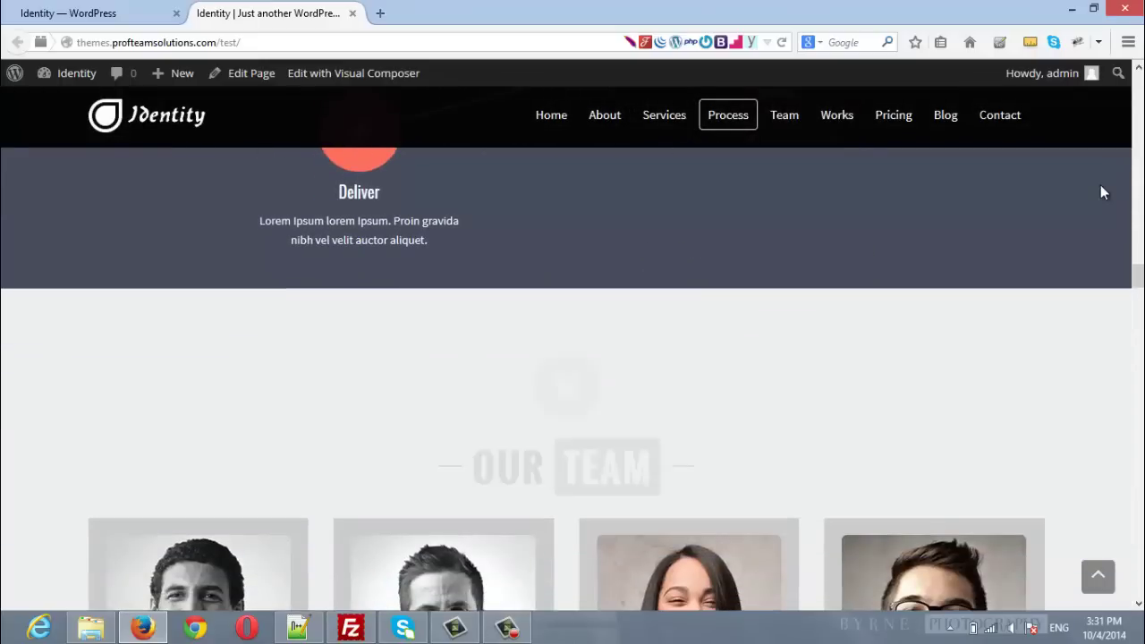
{"action": "scroll", "coordinate": [1102, 192], "scroll_direction": "down", "scroll_amount": 5}
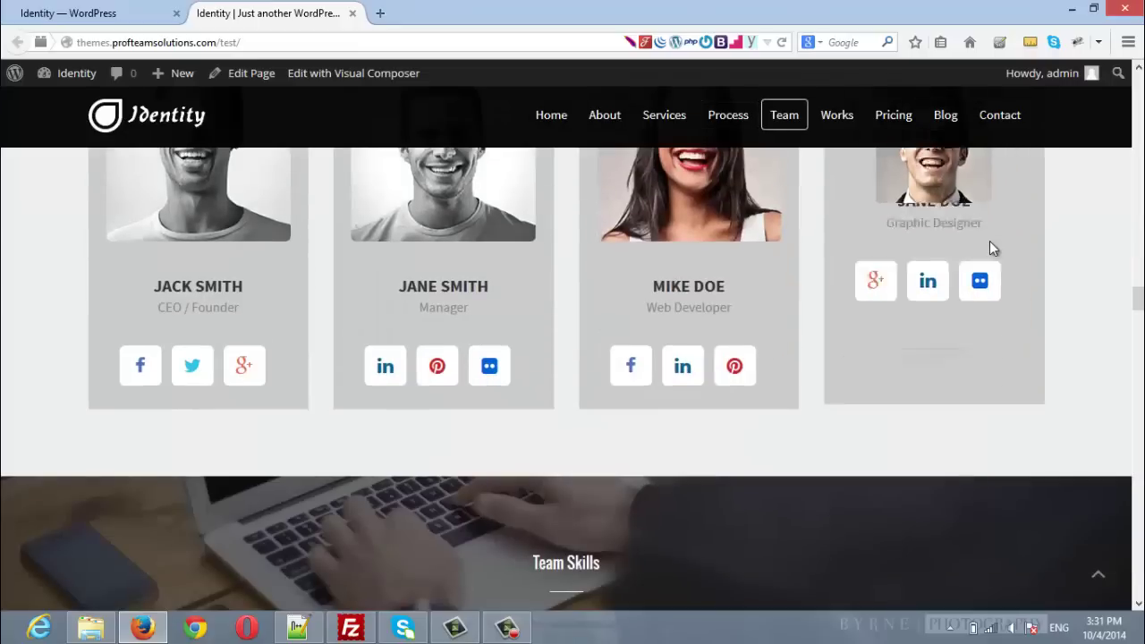
{"action": "scroll", "coordinate": [989, 243], "scroll_direction": "down", "scroll_amount": 3}
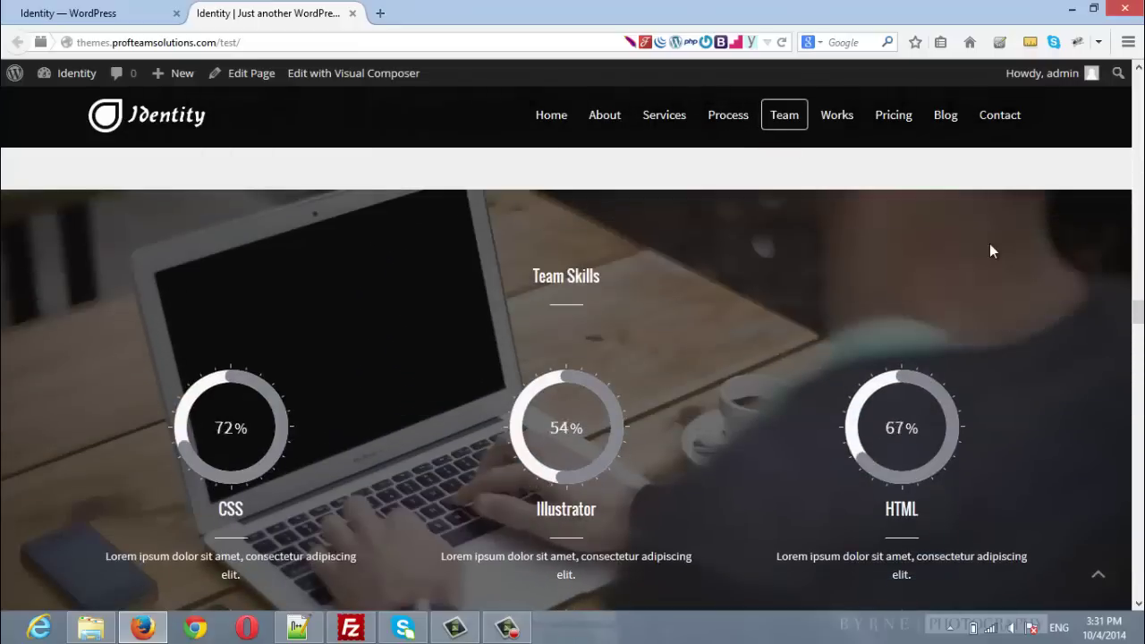
{"action": "scroll", "coordinate": [990, 251], "scroll_direction": "down", "scroll_amount": 7}
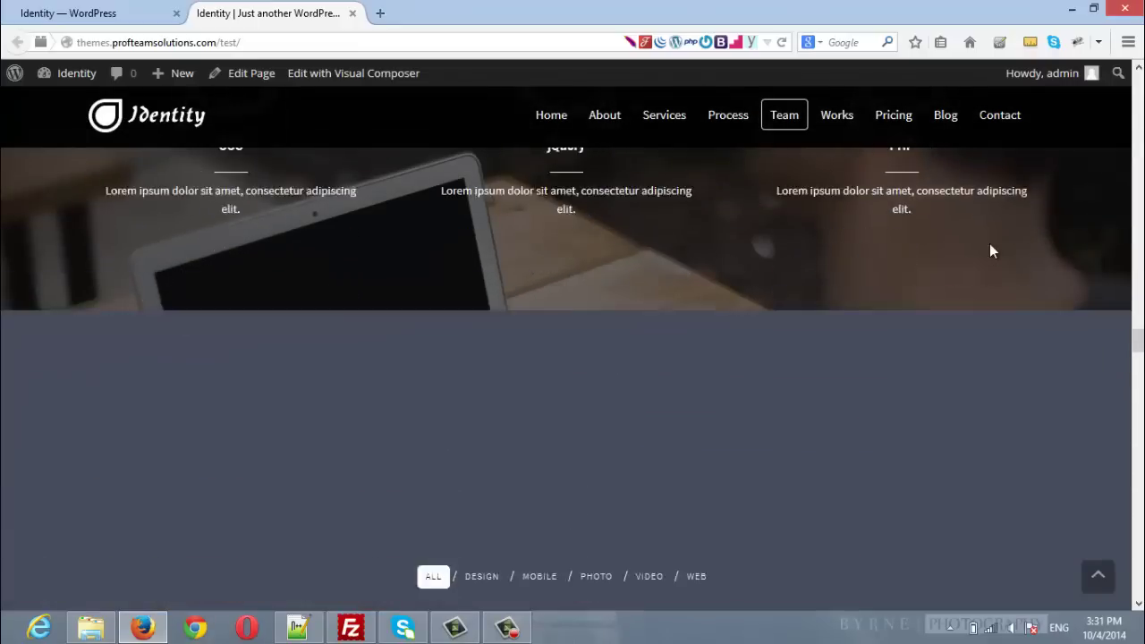
{"action": "scroll", "coordinate": [990, 243], "scroll_direction": "down", "scroll_amount": 5}
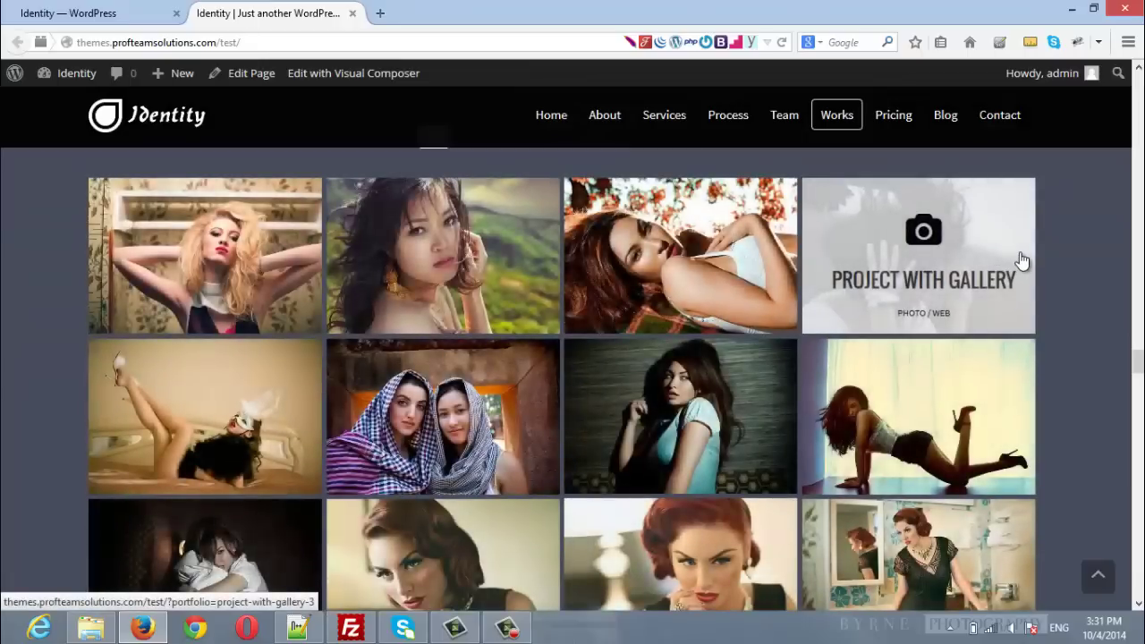
{"action": "scroll", "coordinate": [1038, 265], "scroll_direction": "down", "scroll_amount": 3}
{"action": "scroll", "coordinate": [1072, 286], "scroll_direction": "down", "scroll_amount": 3}
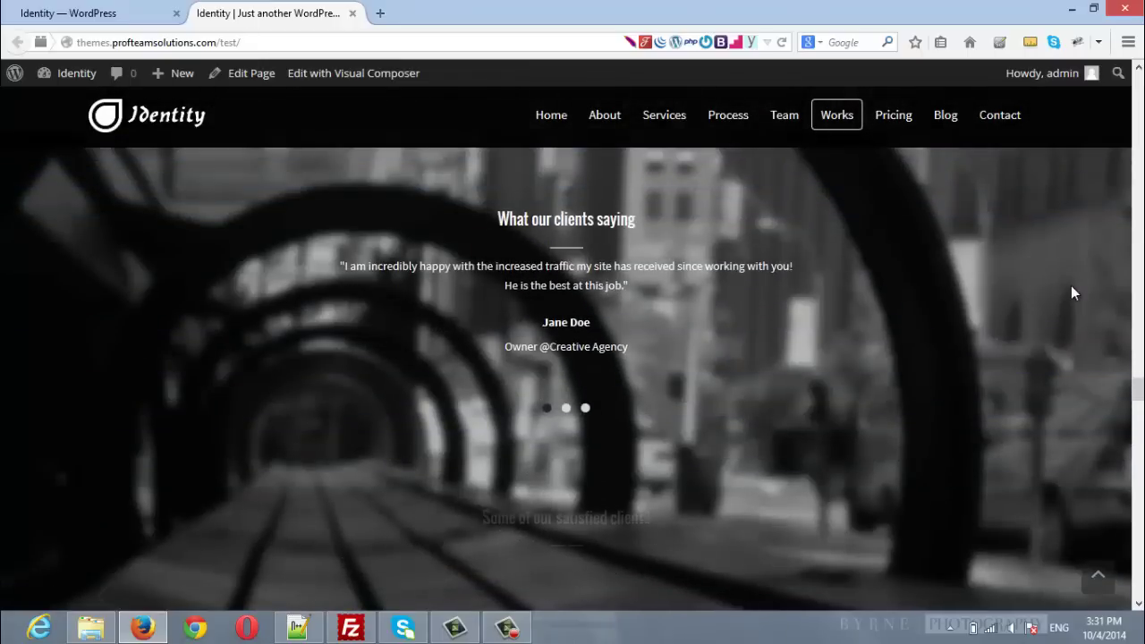
{"action": "scroll", "coordinate": [1072, 286], "scroll_direction": "down", "scroll_amount": 5}
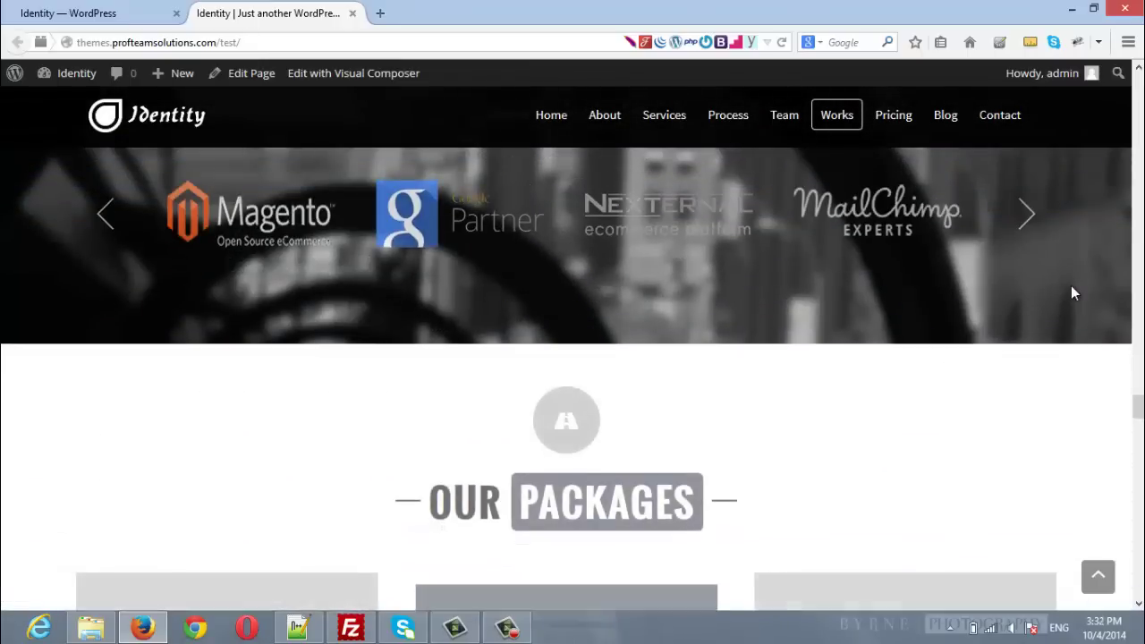
{"action": "scroll", "coordinate": [1074, 292], "scroll_direction": "down", "scroll_amount": 5}
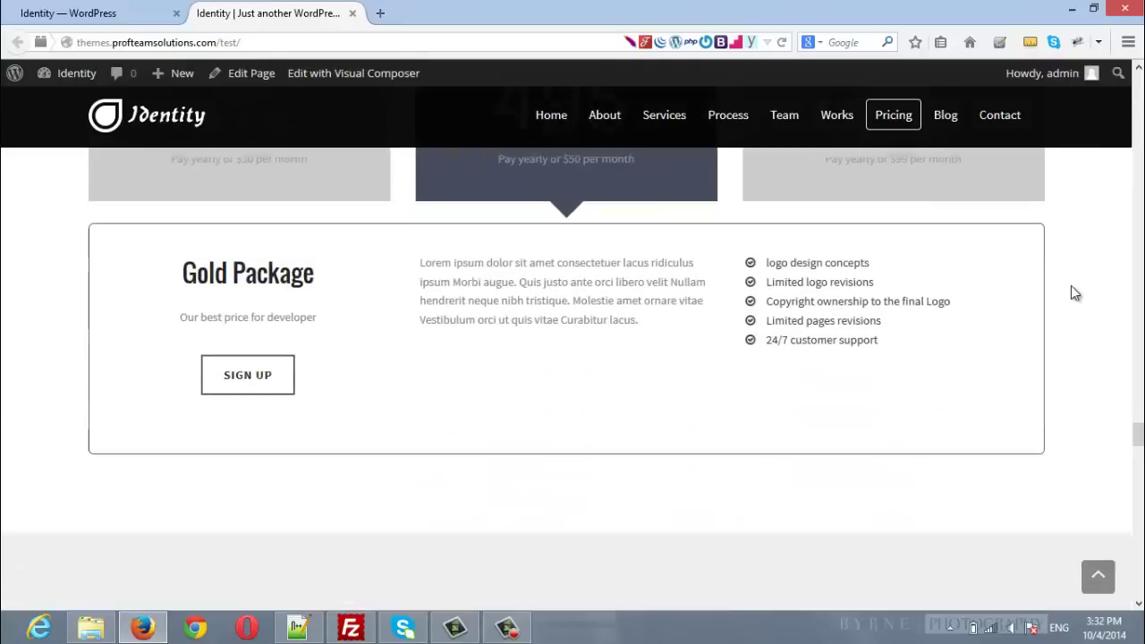
{"action": "scroll", "coordinate": [1073, 293], "scroll_direction": "down", "scroll_amount": 5}
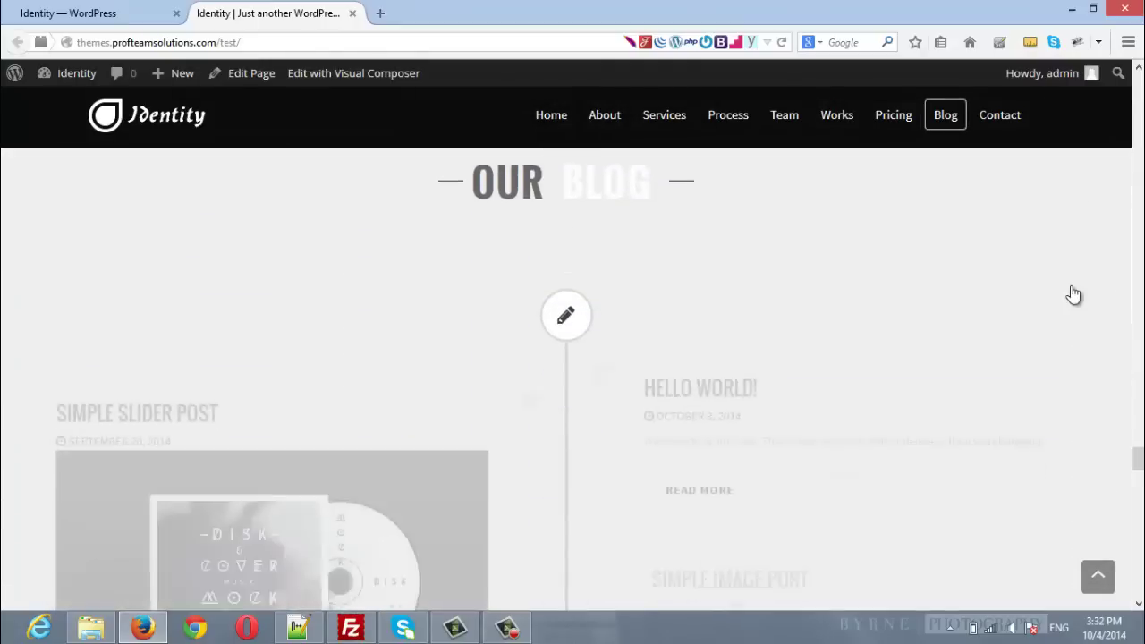
{"action": "scroll", "coordinate": [1074, 295], "scroll_direction": "down", "scroll_amount": 5}
{"action": "scroll", "coordinate": [1081, 298], "scroll_direction": "down", "scroll_amount": 3}
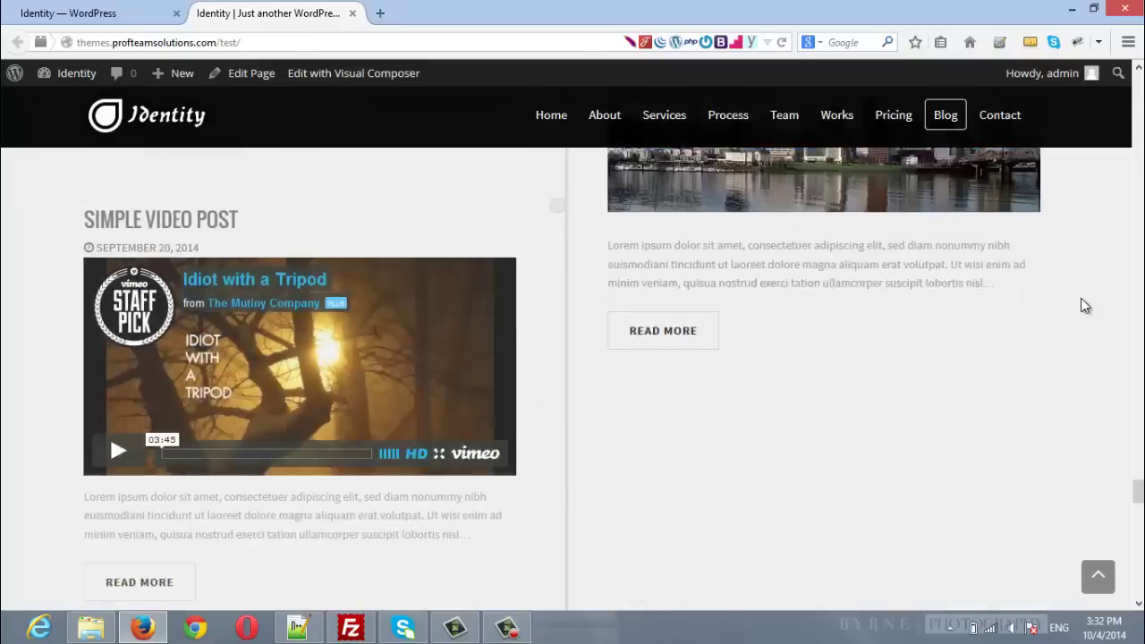
{"action": "scroll", "coordinate": [1081, 300], "scroll_direction": "down", "scroll_amount": 4}
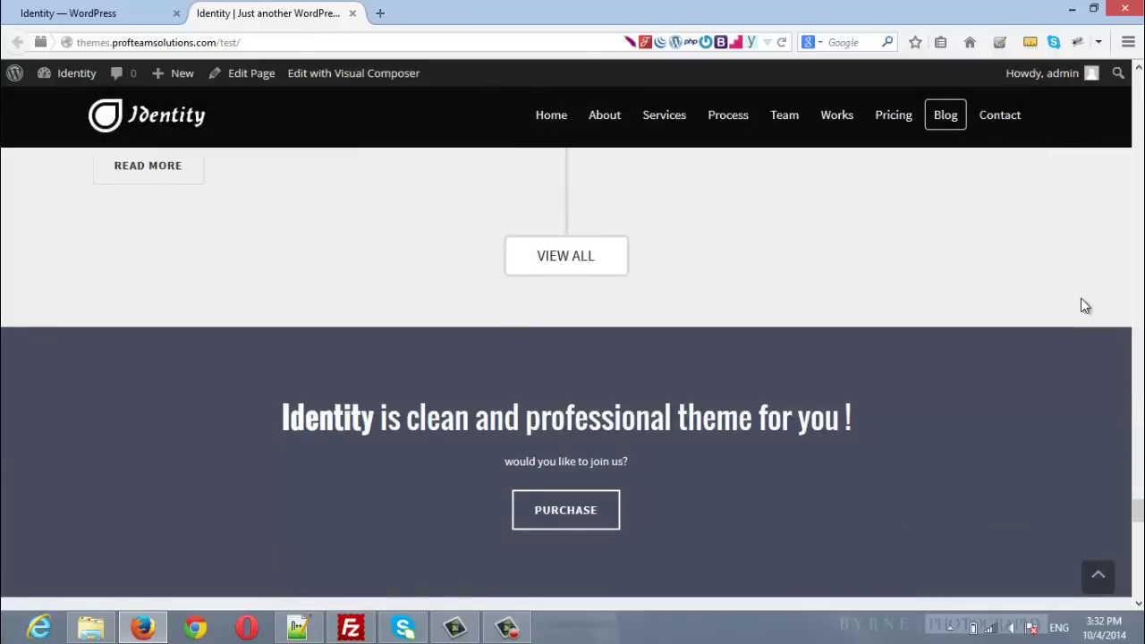
{"action": "scroll", "coordinate": [1081, 299], "scroll_direction": "down", "scroll_amount": 6}
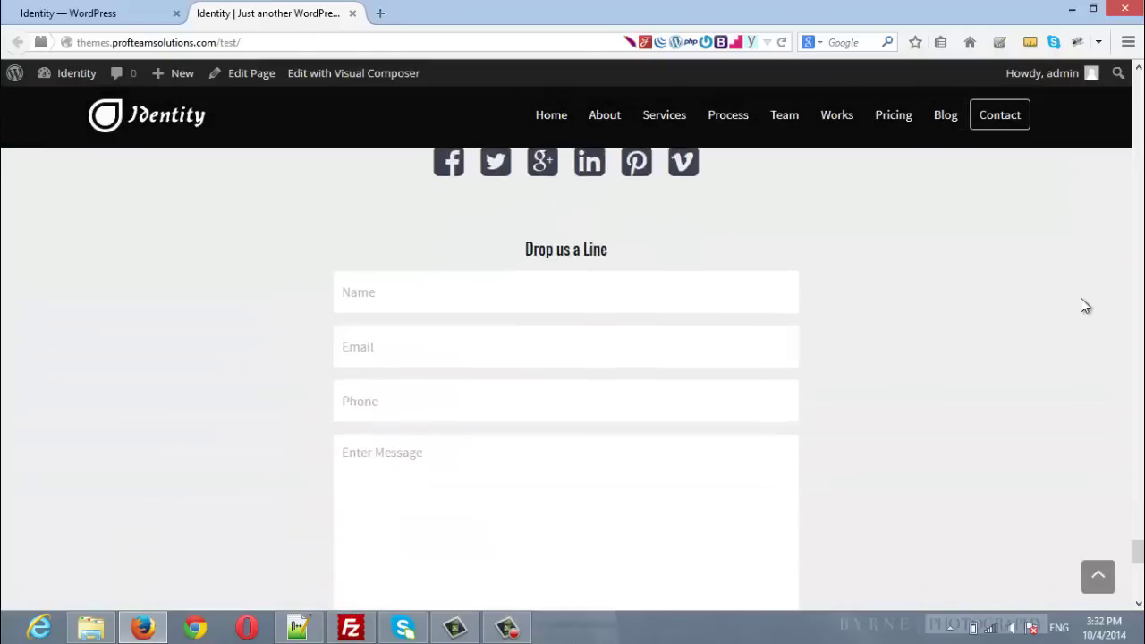
{"action": "scroll", "coordinate": [1081, 298], "scroll_direction": "down", "scroll_amount": 8}
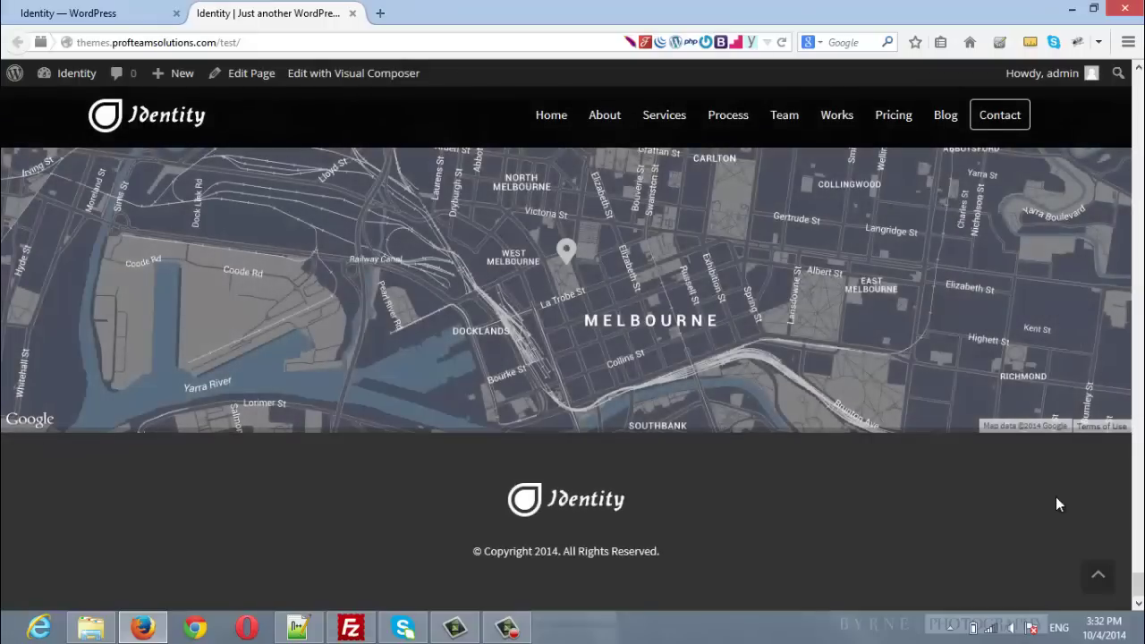